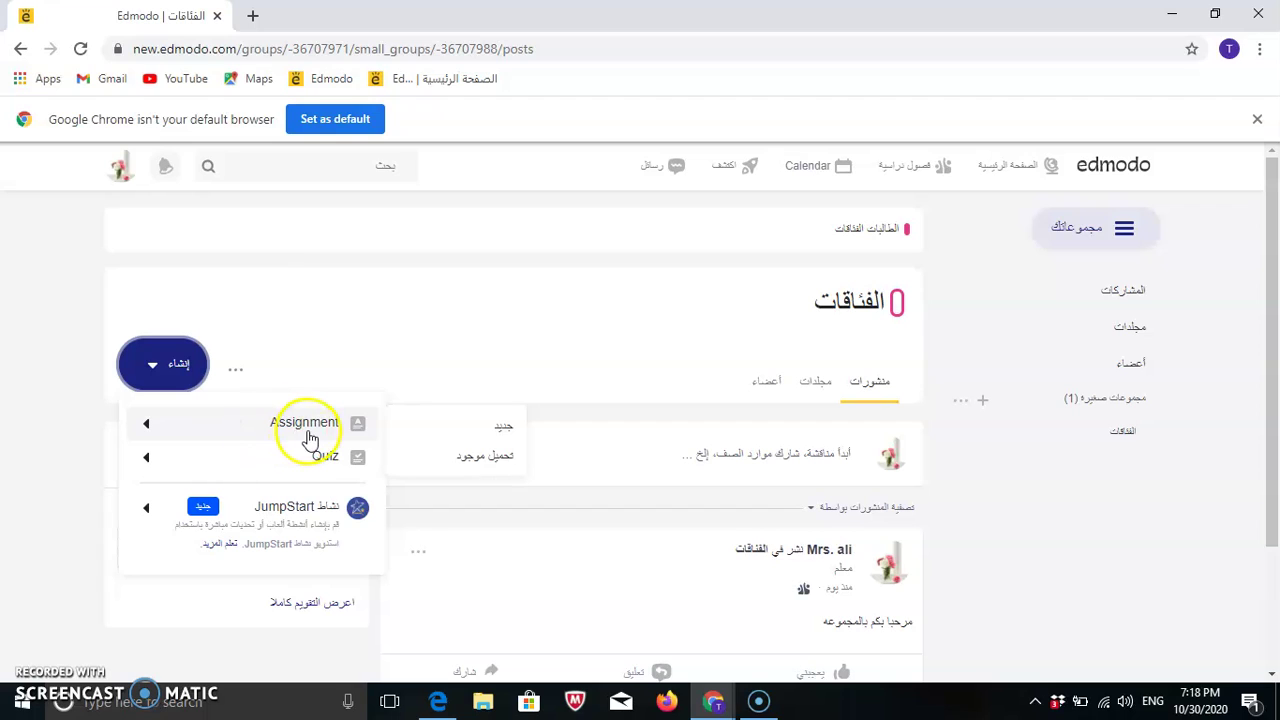
Open the picker for loading an existing JumpStart activity into the الفئاقات group.
{"action": "mouse_move", "coordinate": [308, 455]}
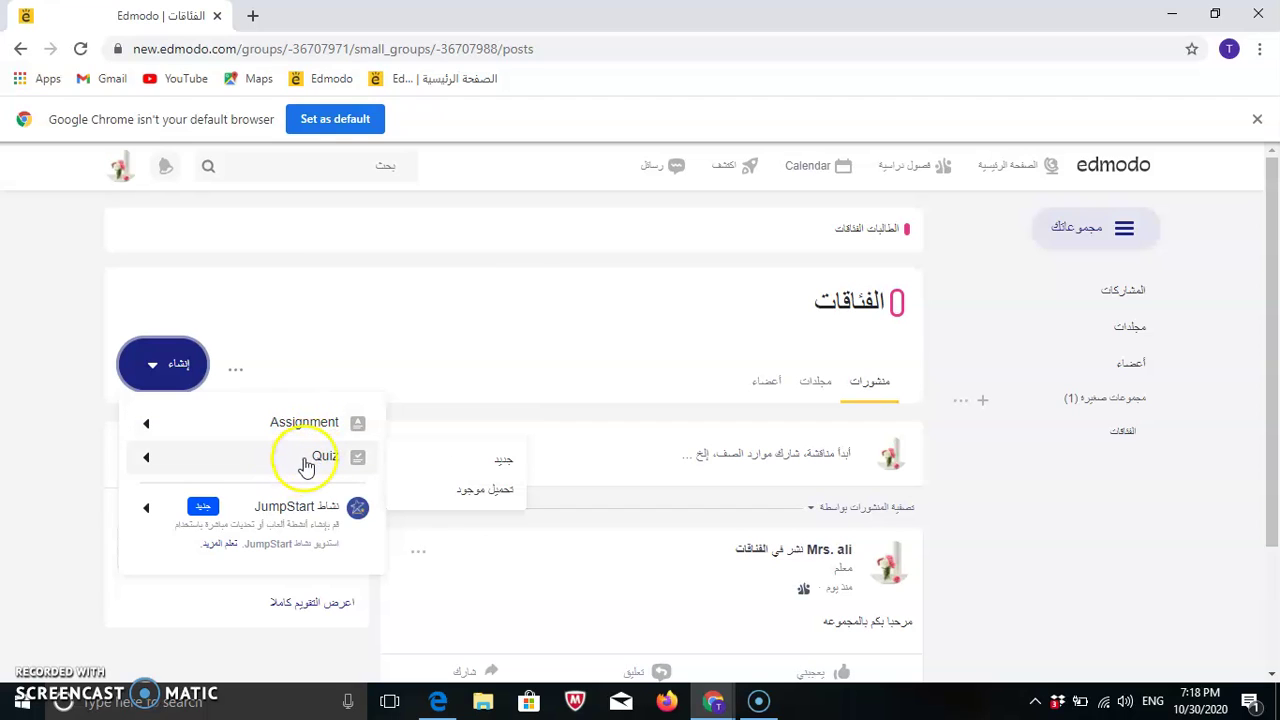
{"action": "mouse_move", "coordinate": [268, 518]}
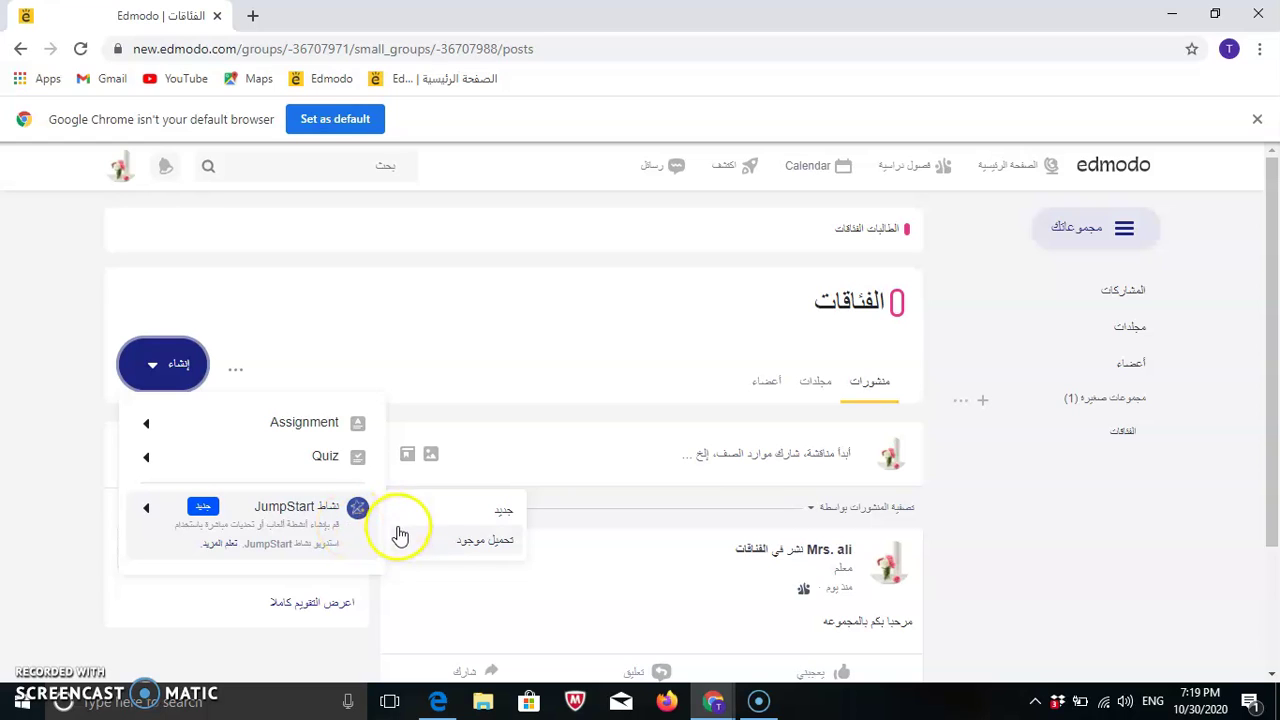
{"action": "left_click", "coordinate": [466, 541]}
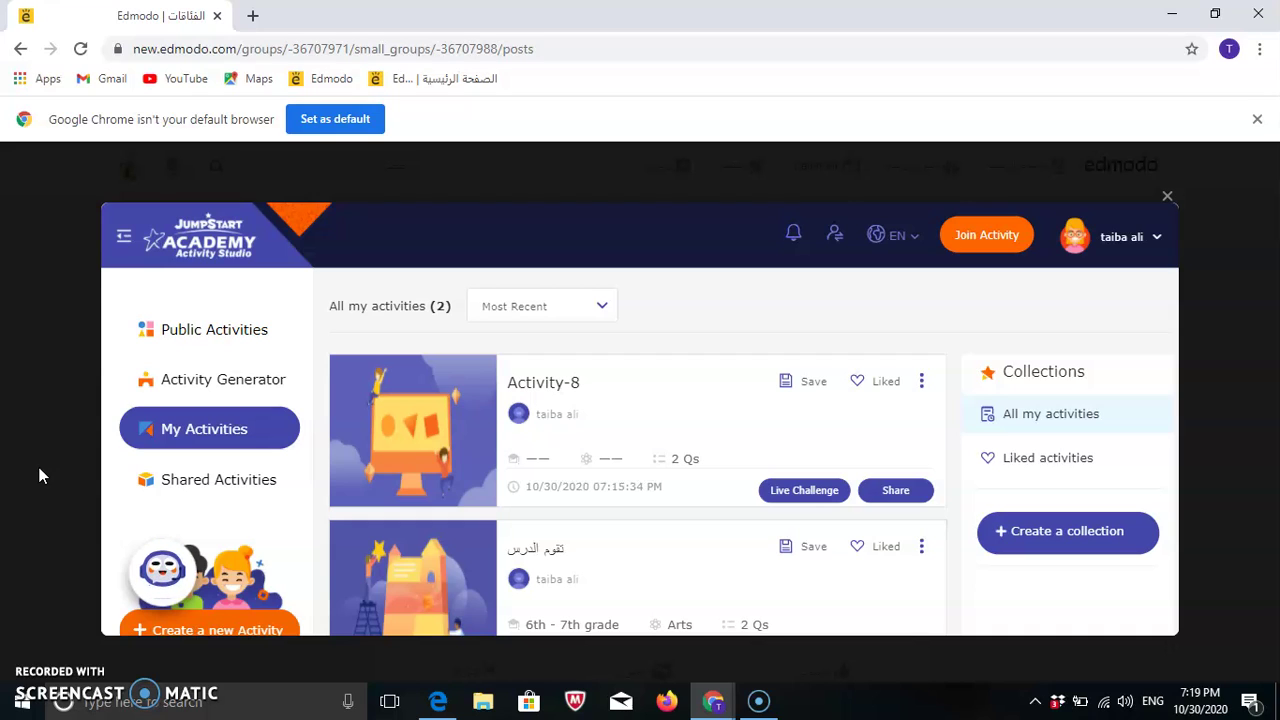
Look through the Public Activities and the Activity Generator, and return to My Activities.
{"action": "left_click", "coordinate": [229, 334]}
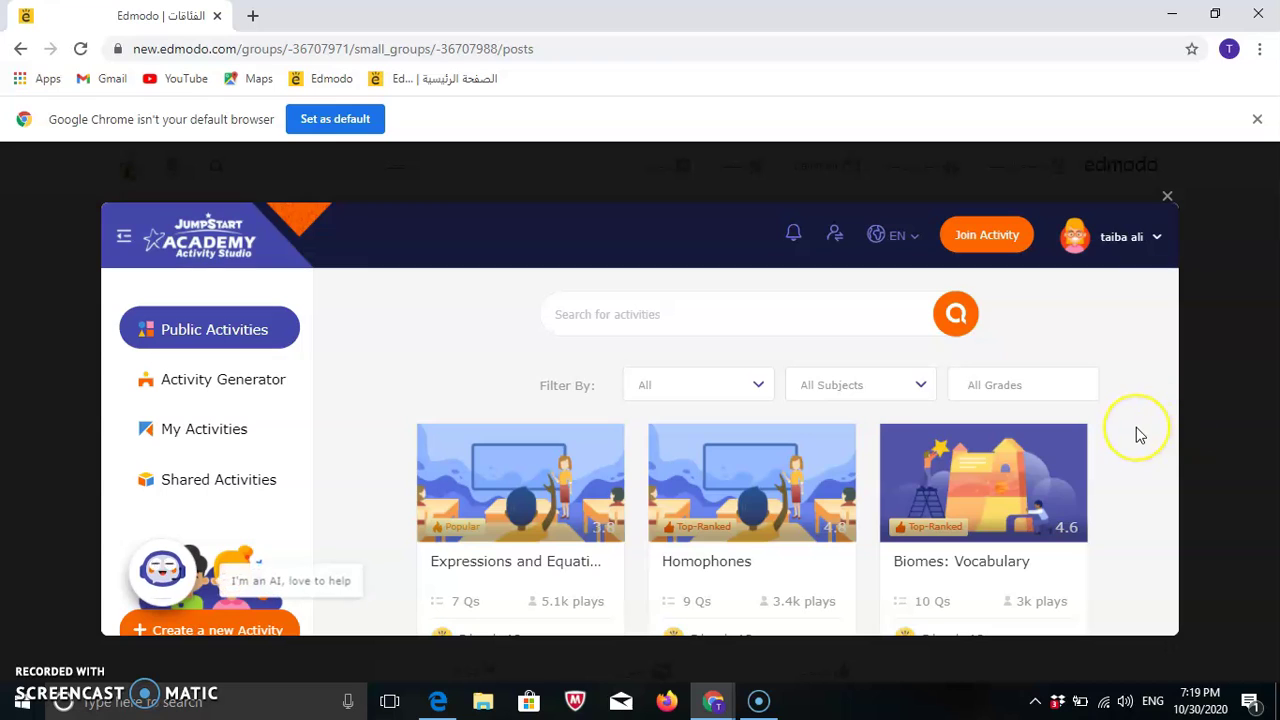
{"action": "scroll", "coordinate": [1138, 433], "scroll_direction": "down", "scroll_amount": 2}
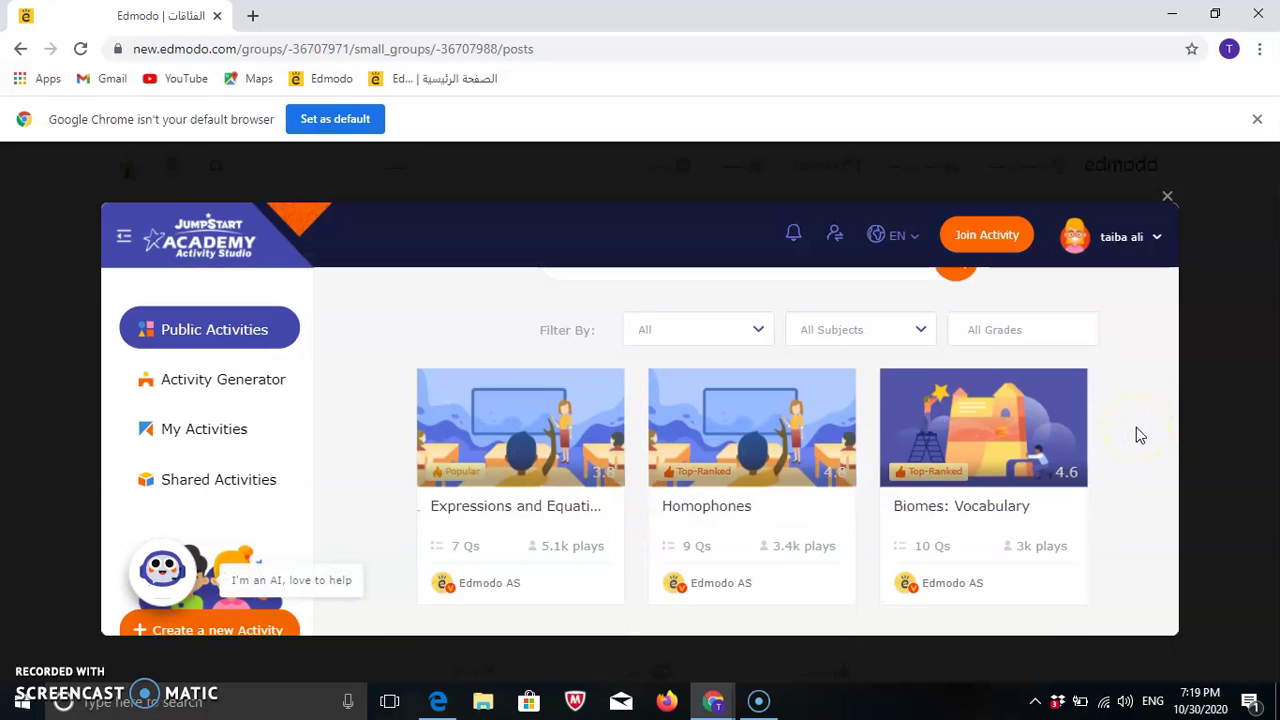
{"action": "scroll", "coordinate": [1136, 428], "scroll_direction": "down", "scroll_amount": 3}
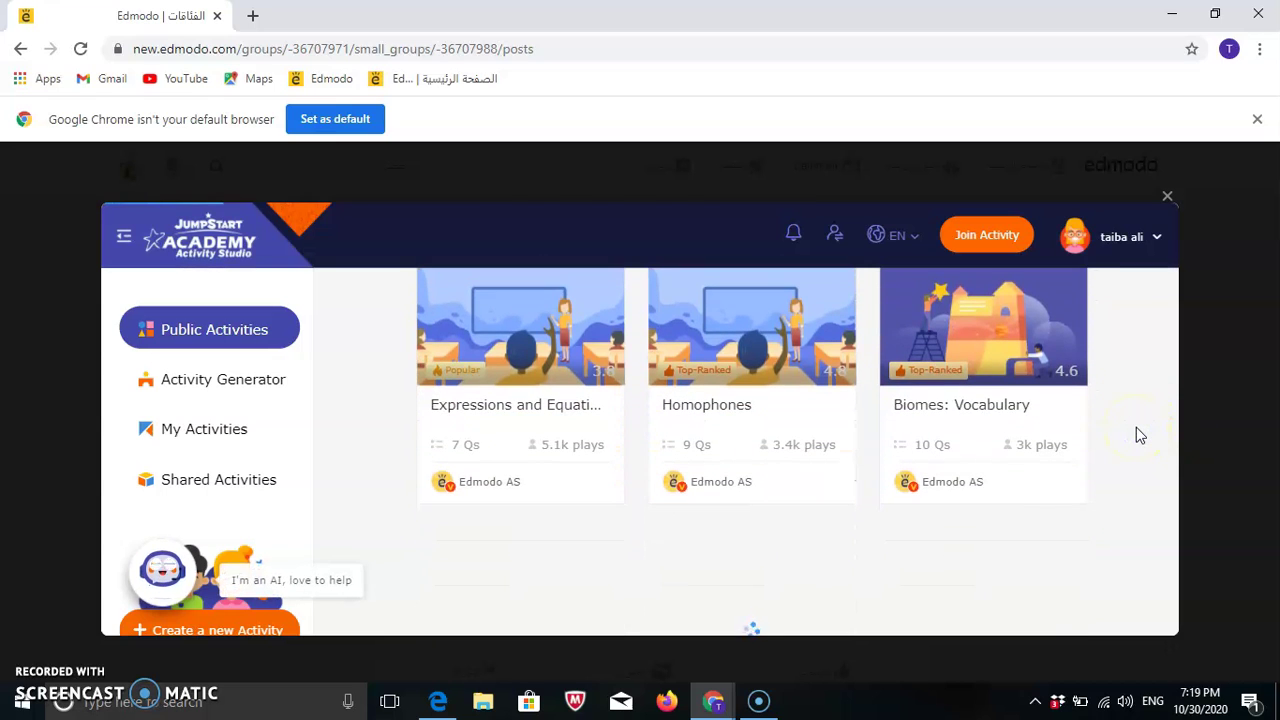
{"action": "scroll", "coordinate": [1136, 435], "scroll_direction": "down", "scroll_amount": 2}
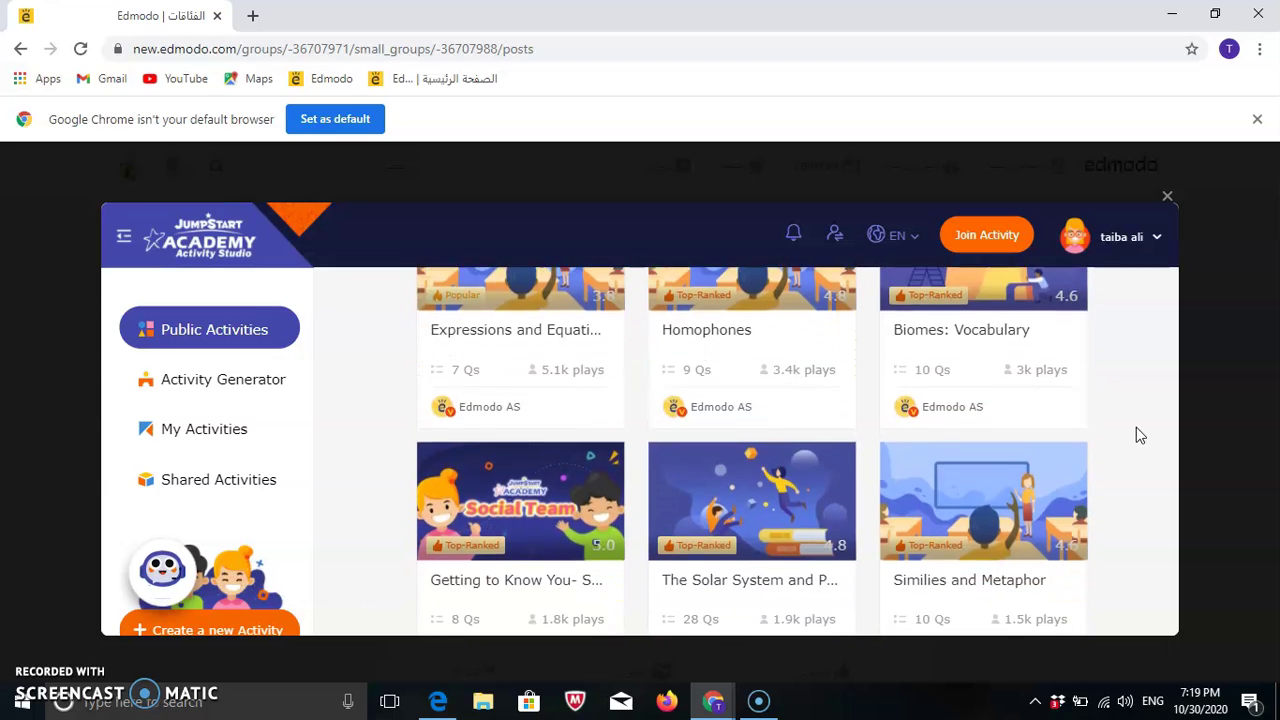
{"action": "scroll", "coordinate": [1136, 435], "scroll_direction": "down", "scroll_amount": 1}
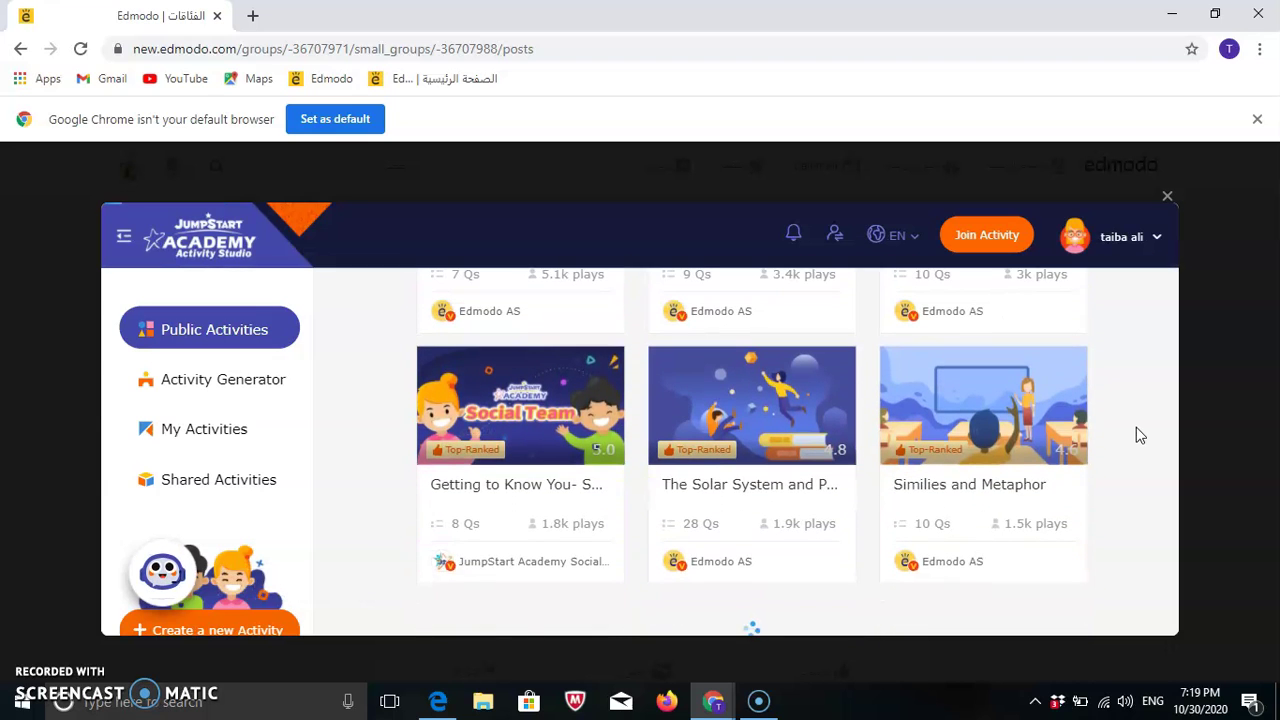
{"action": "scroll", "coordinate": [1136, 427], "scroll_direction": "down", "scroll_amount": 1}
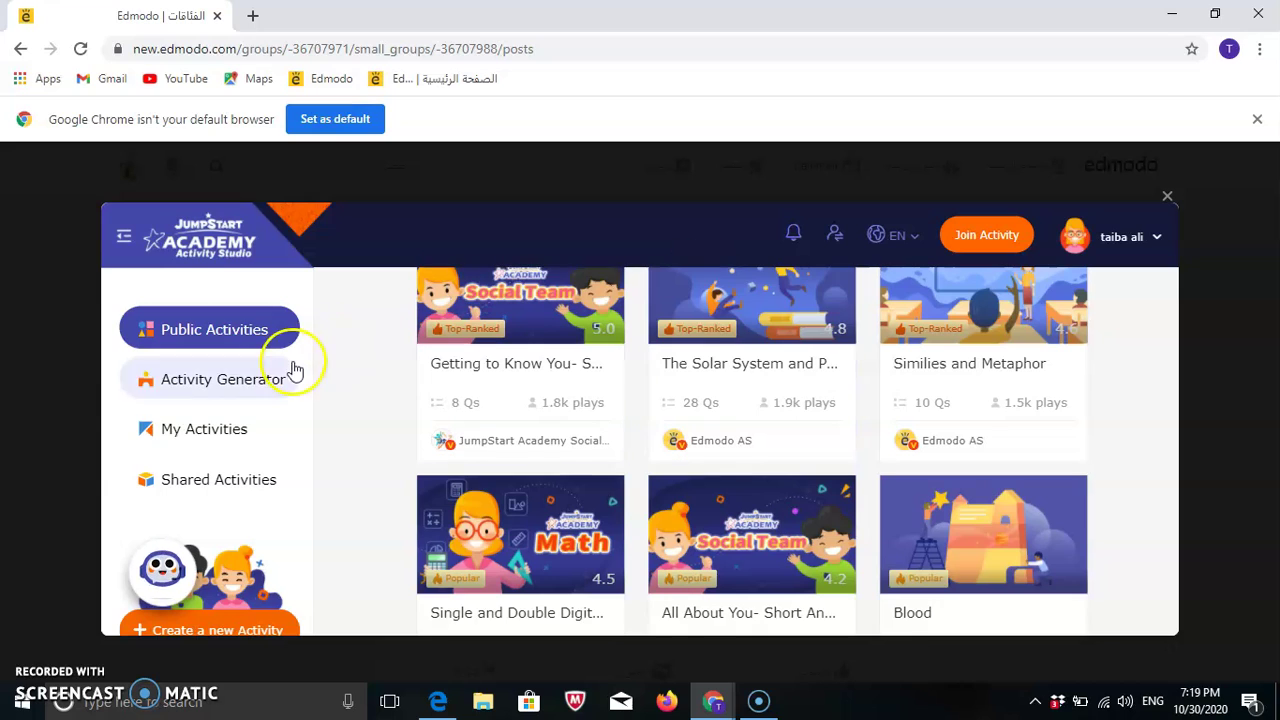
{"action": "left_click", "coordinate": [240, 388]}
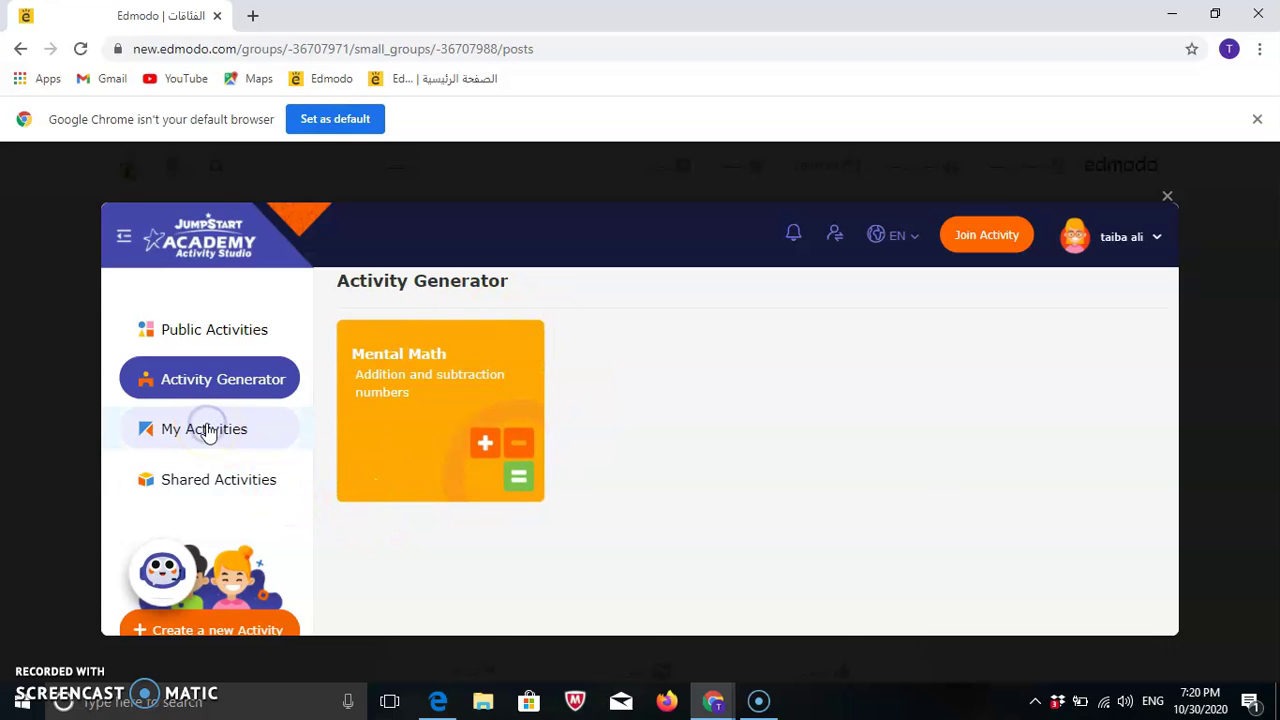
{"action": "left_click", "coordinate": [206, 430]}
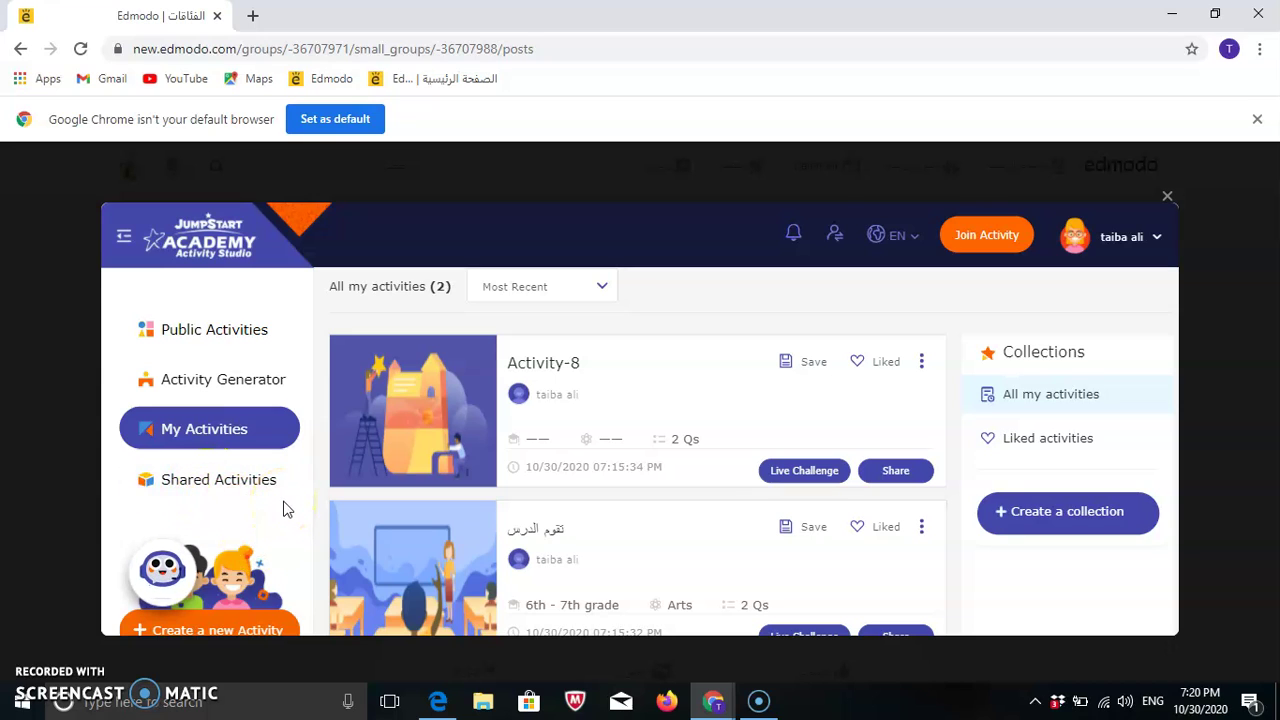
Create a new activity and set its first question's type to True or False.
{"action": "left_click", "coordinate": [201, 628]}
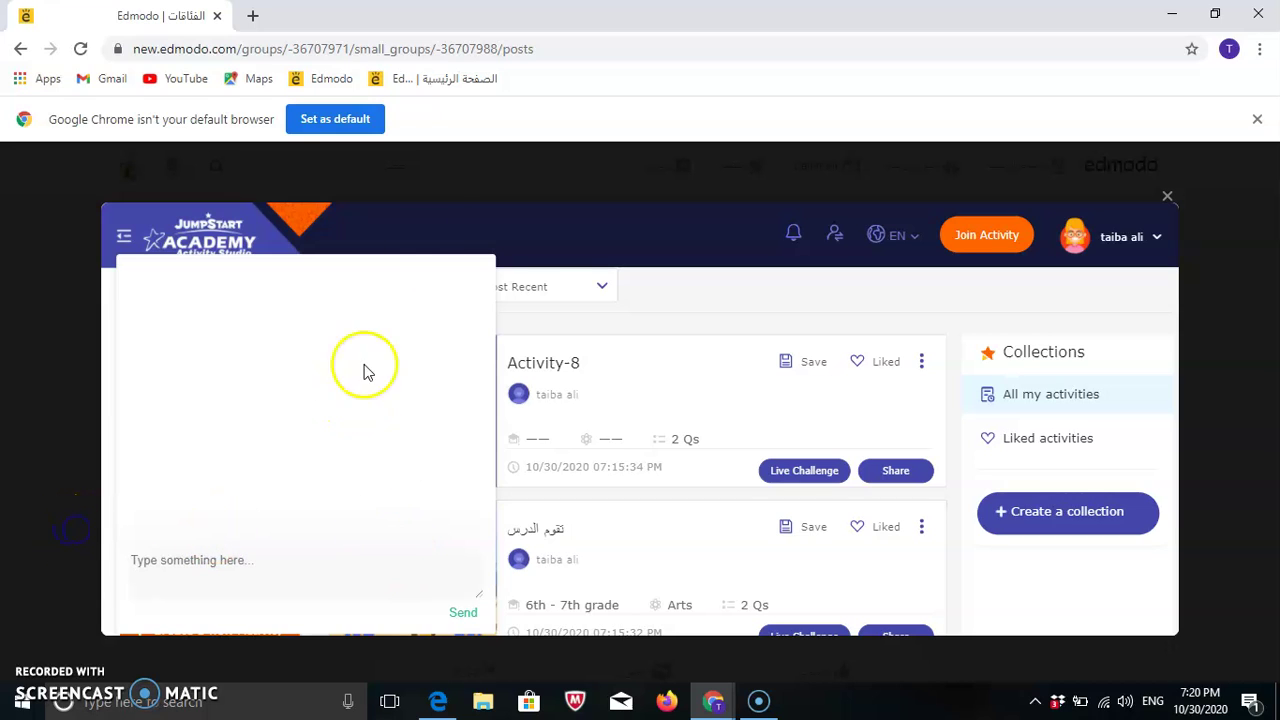
{"action": "left_click", "coordinate": [443, 251]}
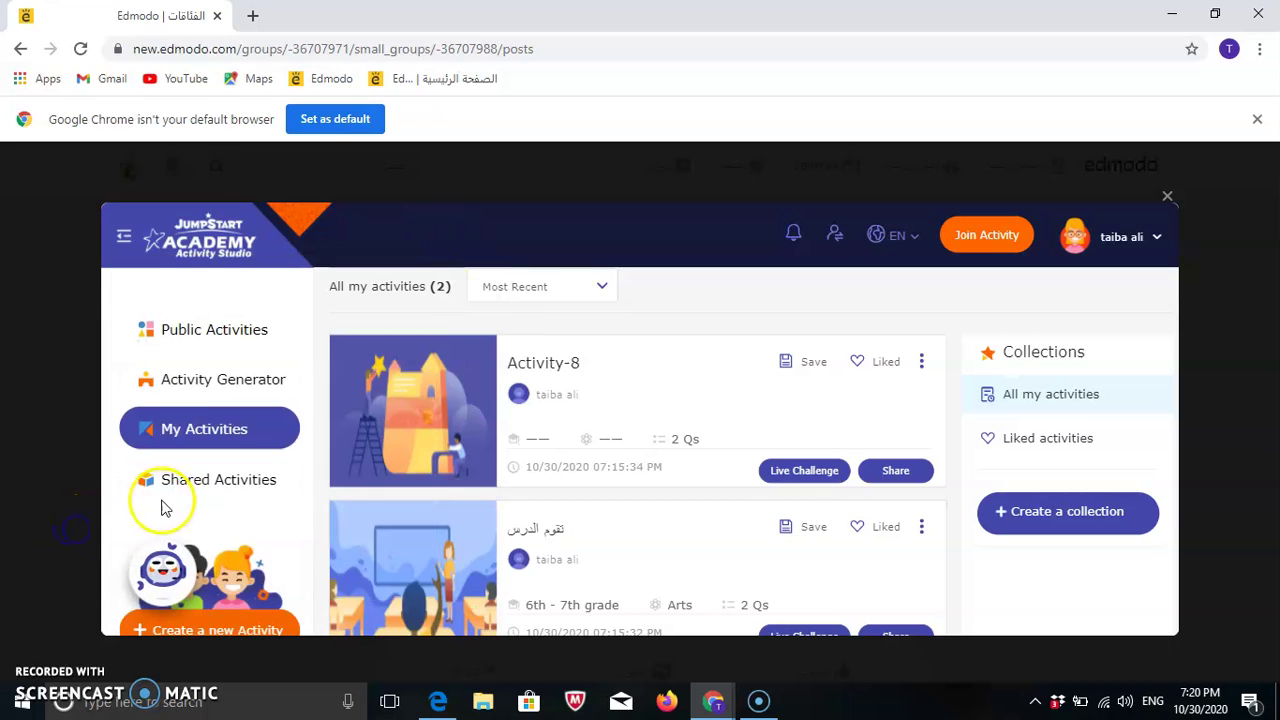
{"action": "left_click", "coordinate": [250, 630]}
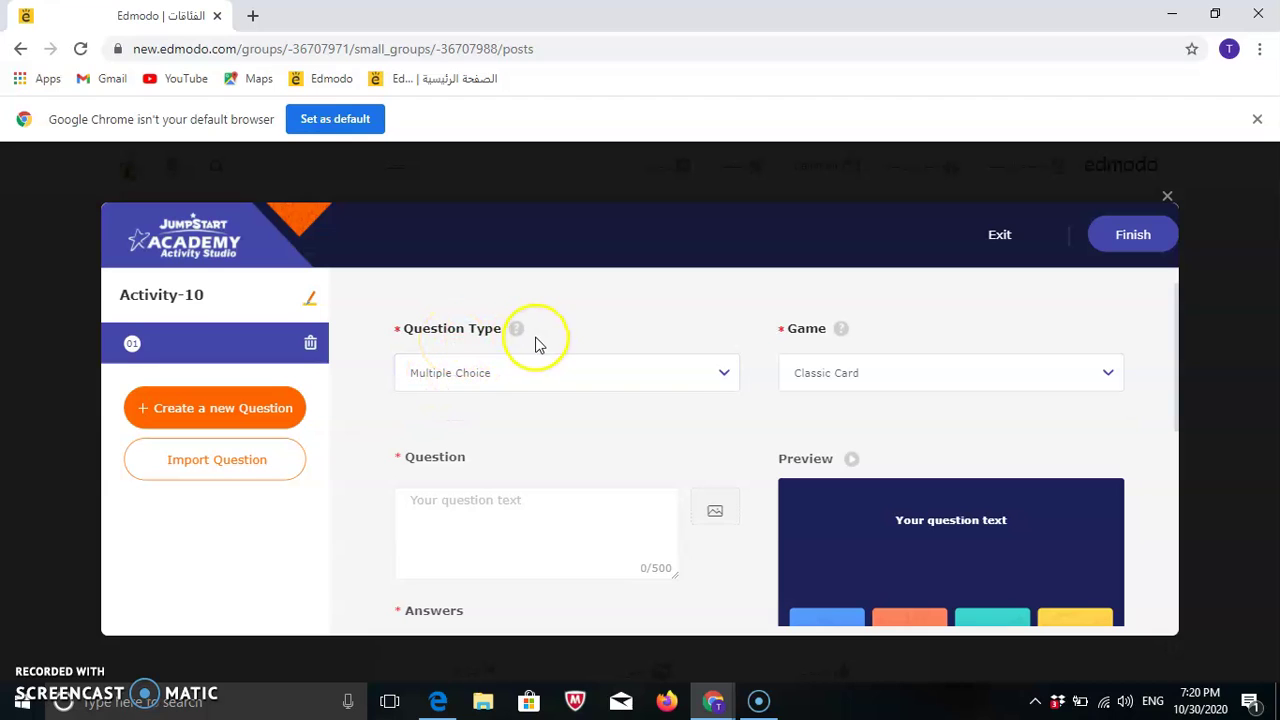
{"action": "left_click", "coordinate": [724, 373]}
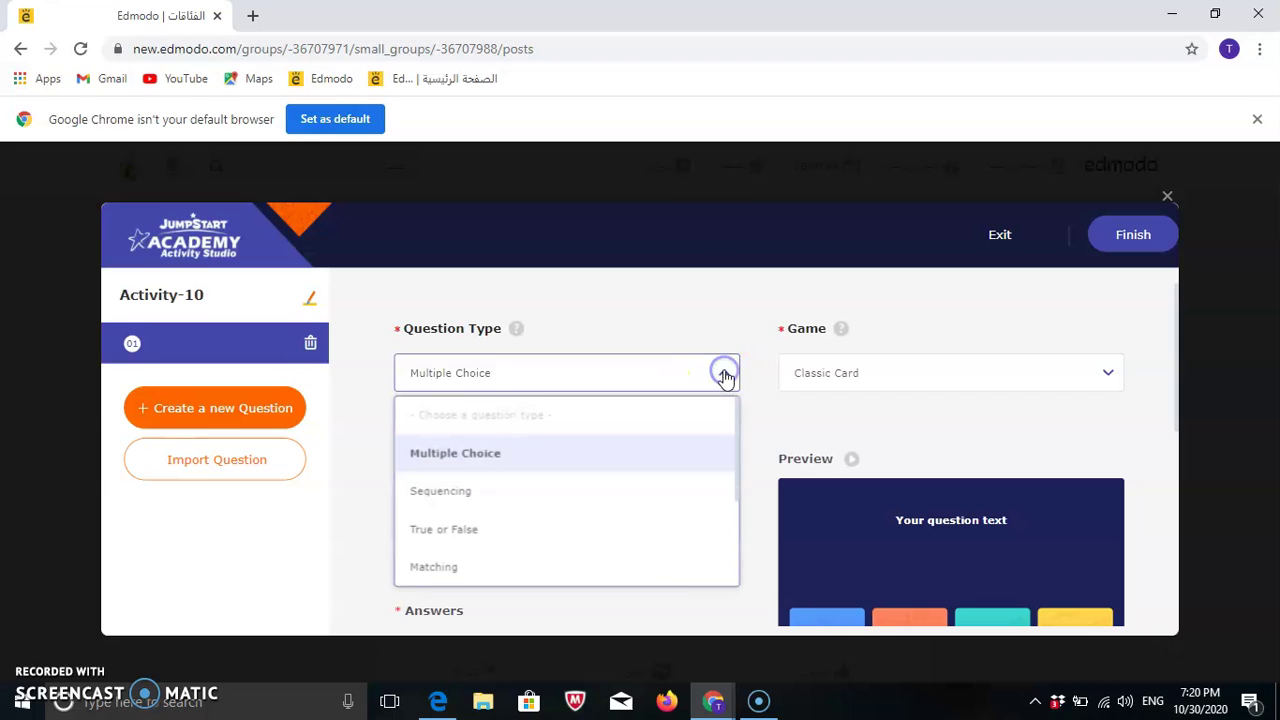
{"action": "left_click", "coordinate": [452, 529]}
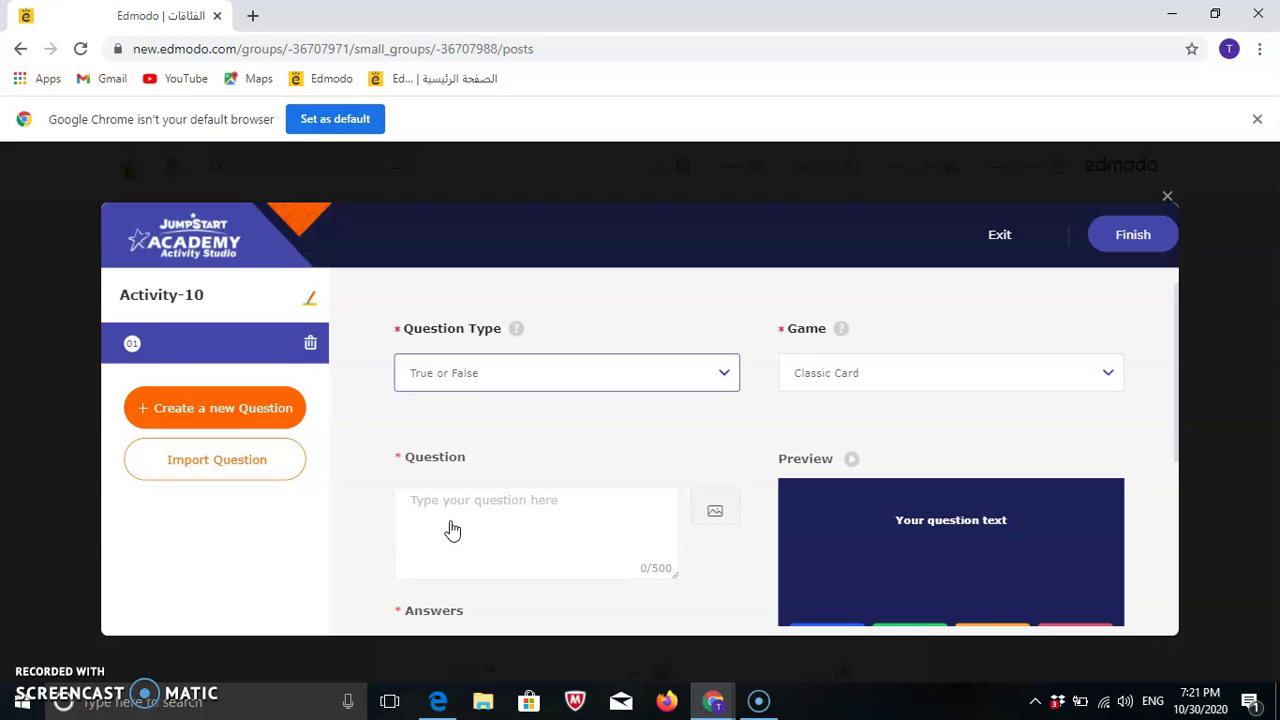
Enter the question text "الافتتاح الرسمي لأبراج الكويت عام 1989".
{"action": "left_click", "coordinate": [527, 502]}
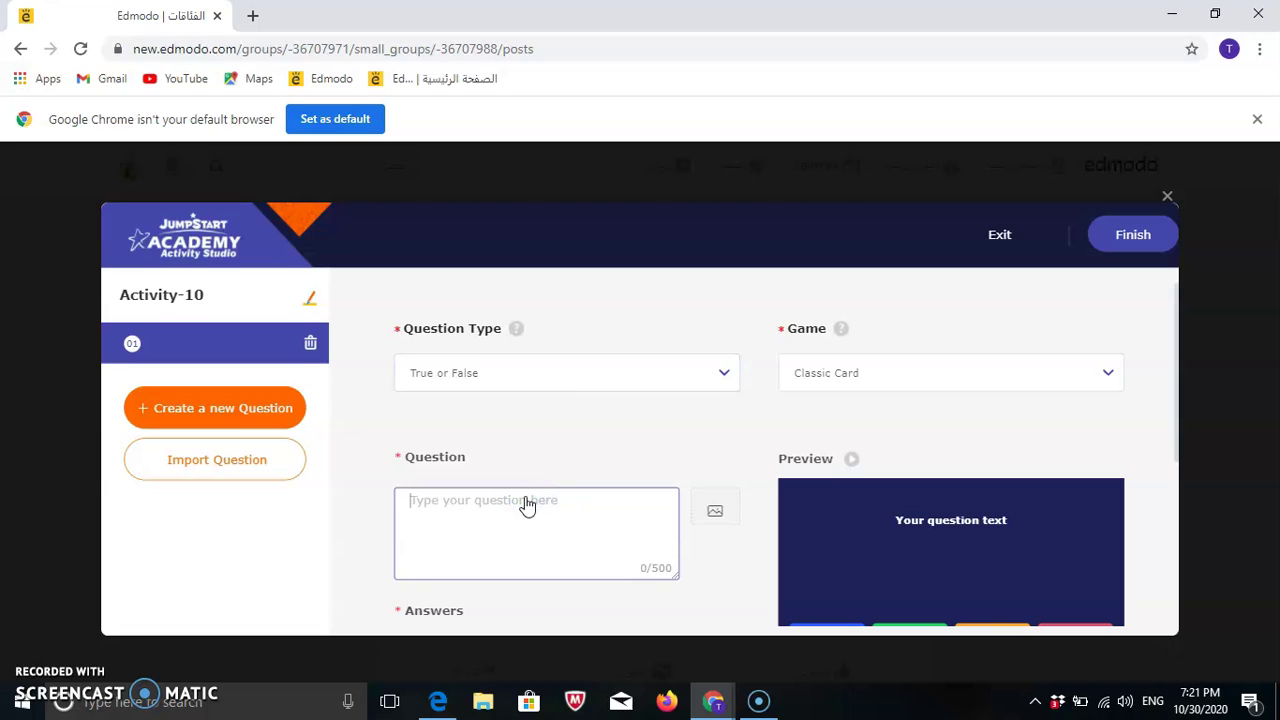
{"action": "type", "text": "hg"}
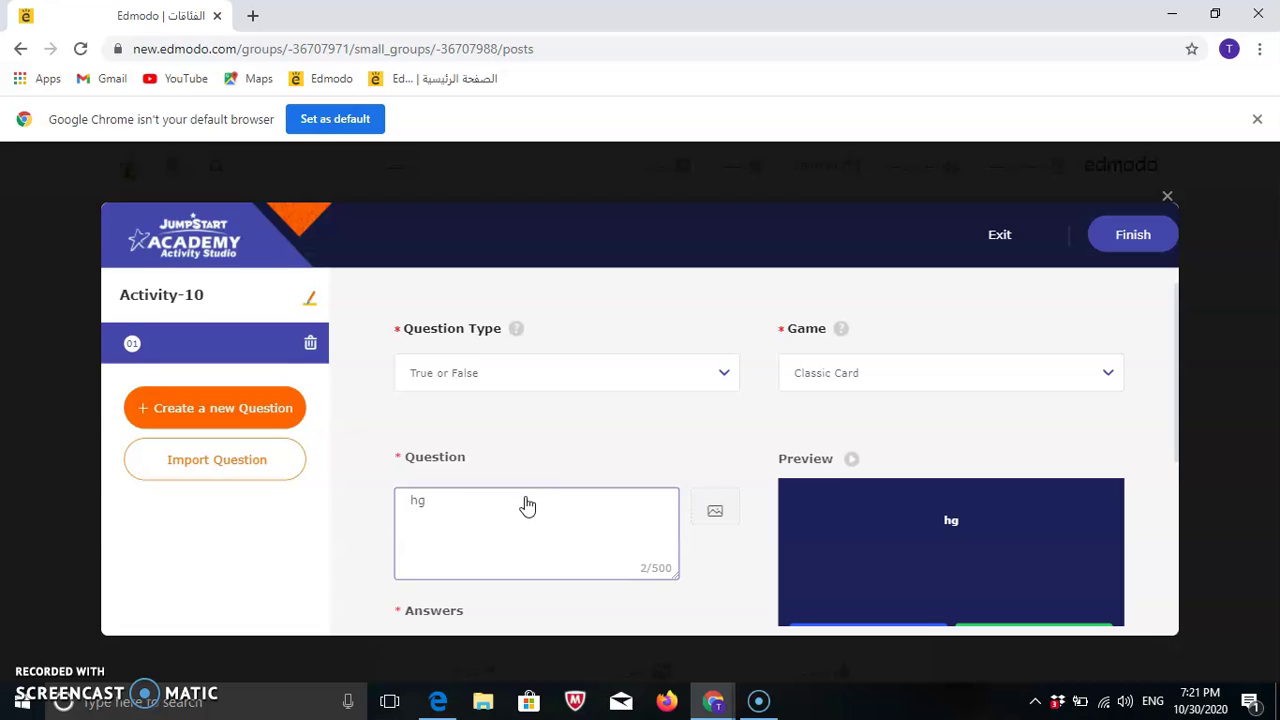
{"action": "key", "text": "BackSpace"}
{"action": "key", "text": "BackSpace"}
{"action": "type", "text": "ال"}
{"action": "type", "text": "افتتاح الرسمي لأبراج"}
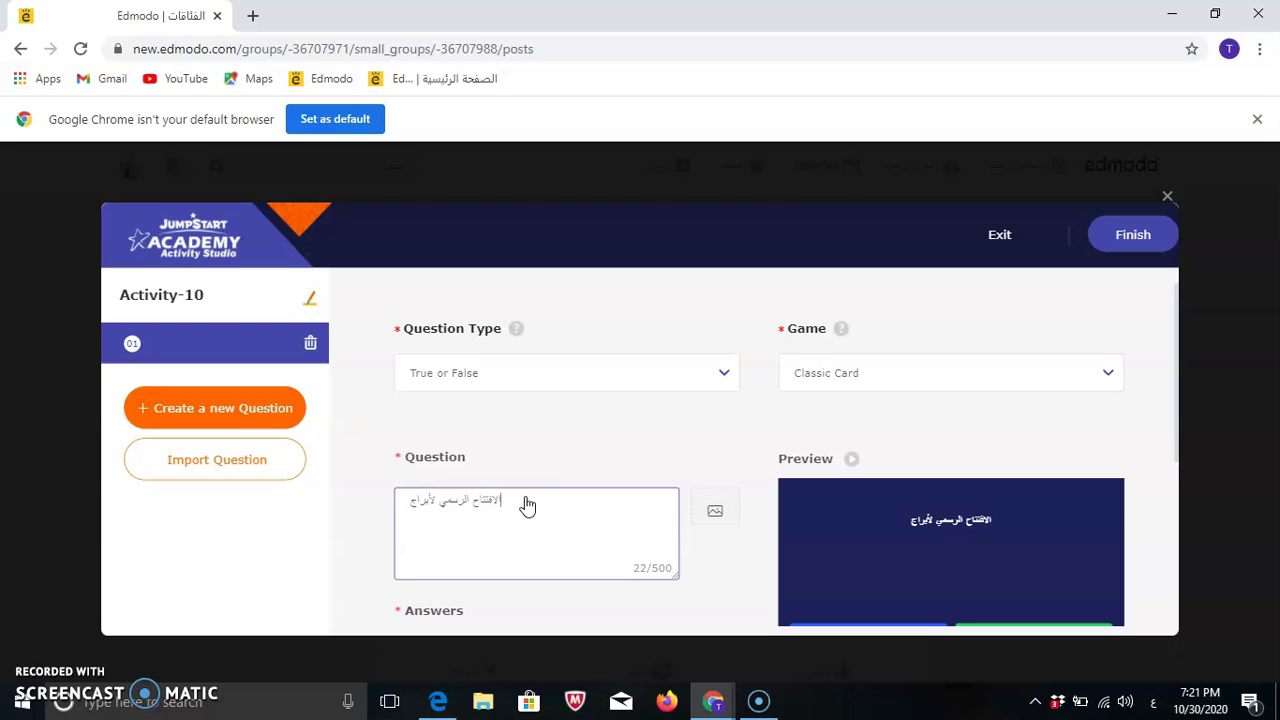
{"action": "type", "text": " الكويت عام "}
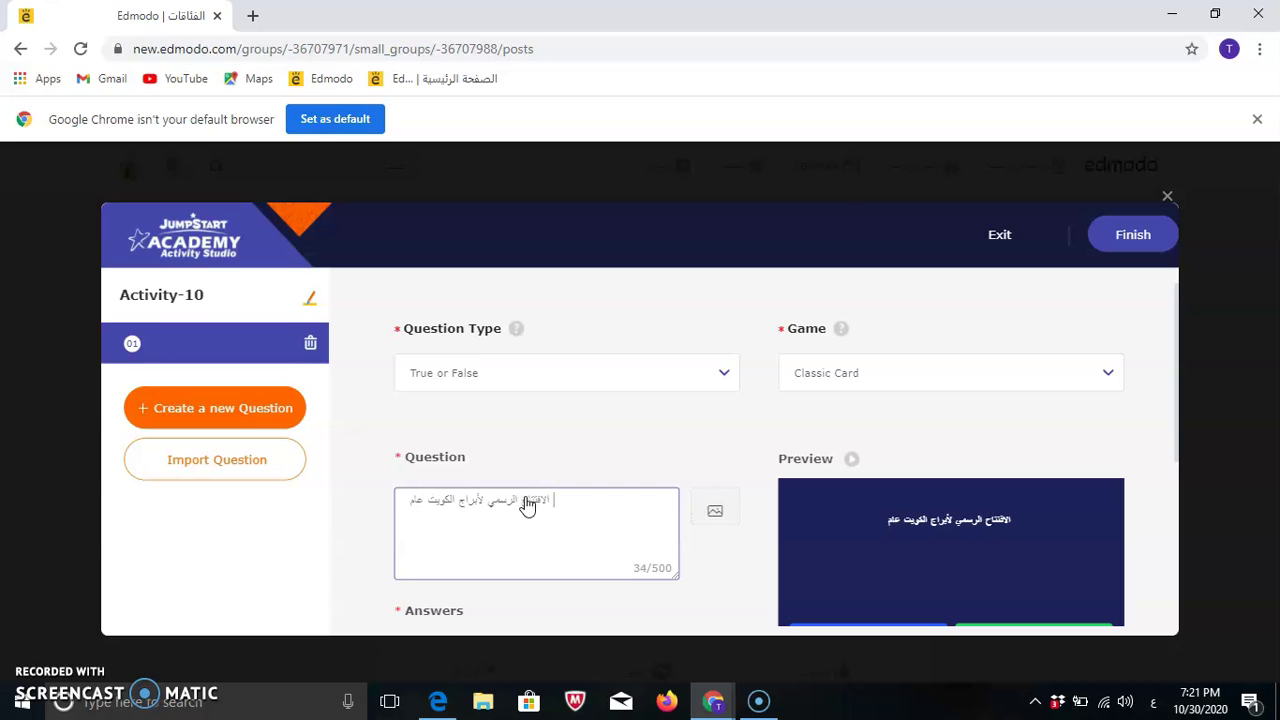
{"action": "type", "text": "1989"}
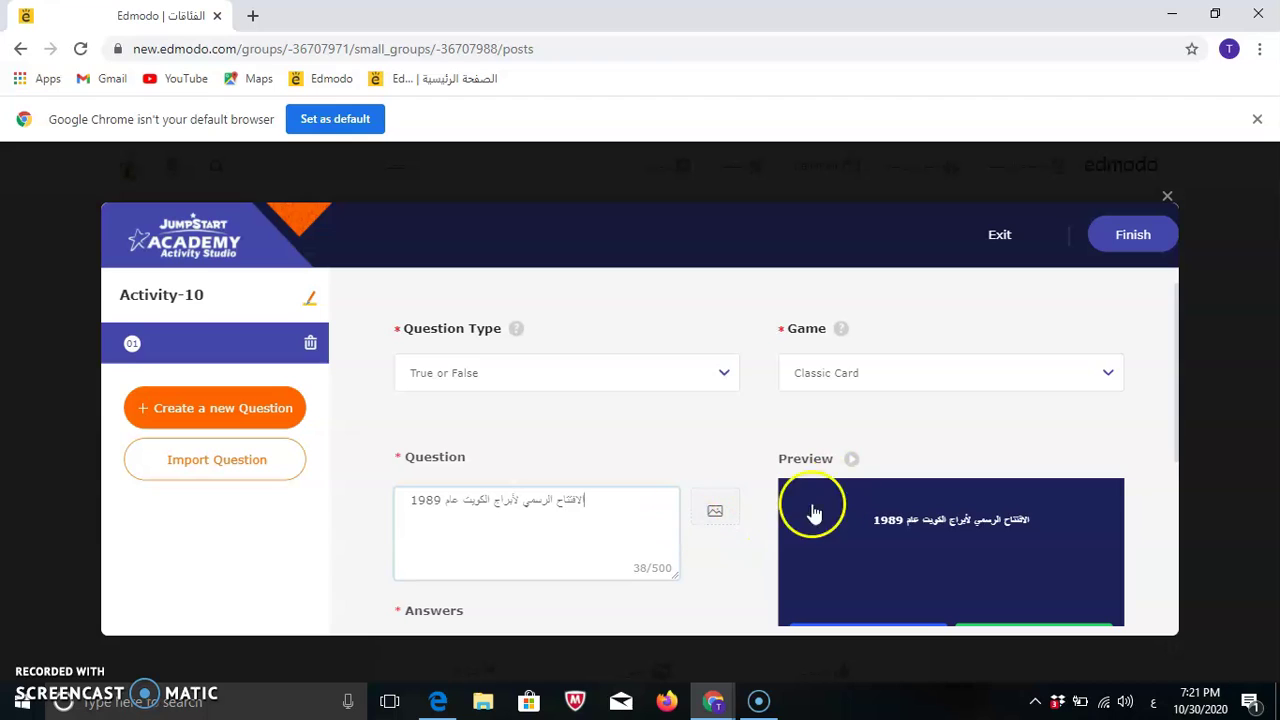
Attach the Kuwait Towers picture "download (1)" from the desktop's picture folder to the question.
{"action": "left_click", "coordinate": [716, 514]}
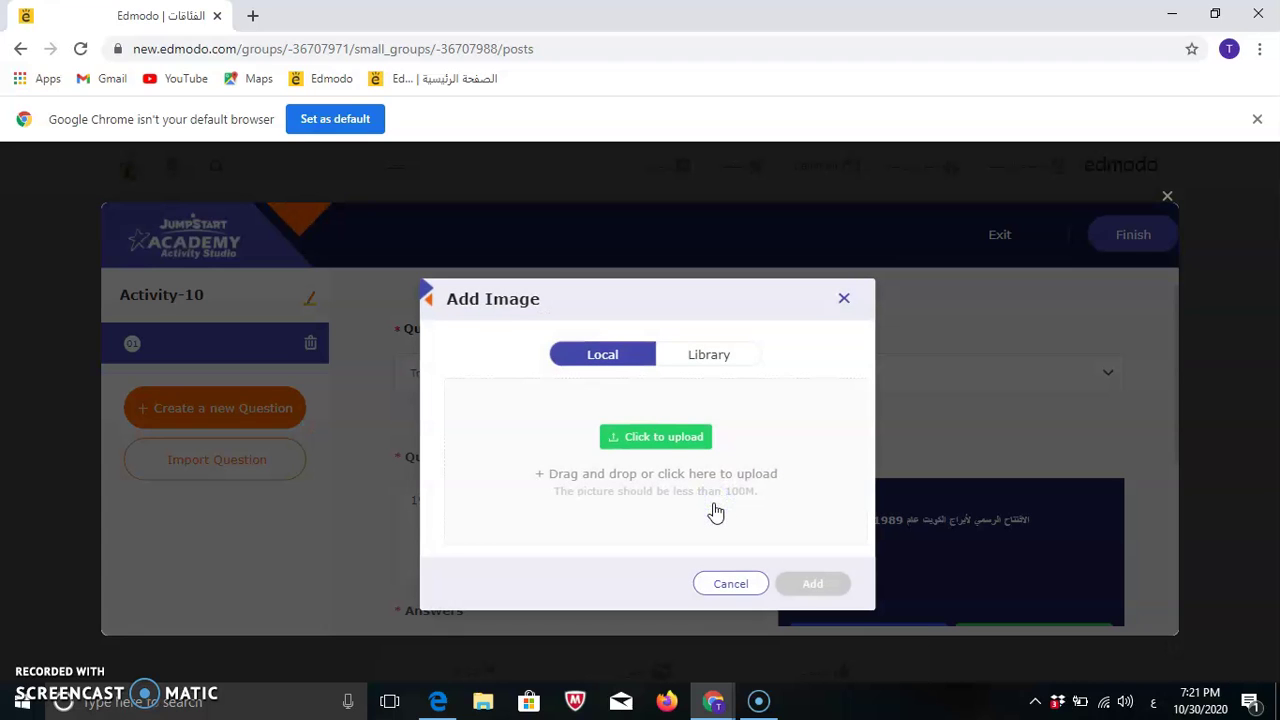
{"action": "left_click", "coordinate": [672, 352]}
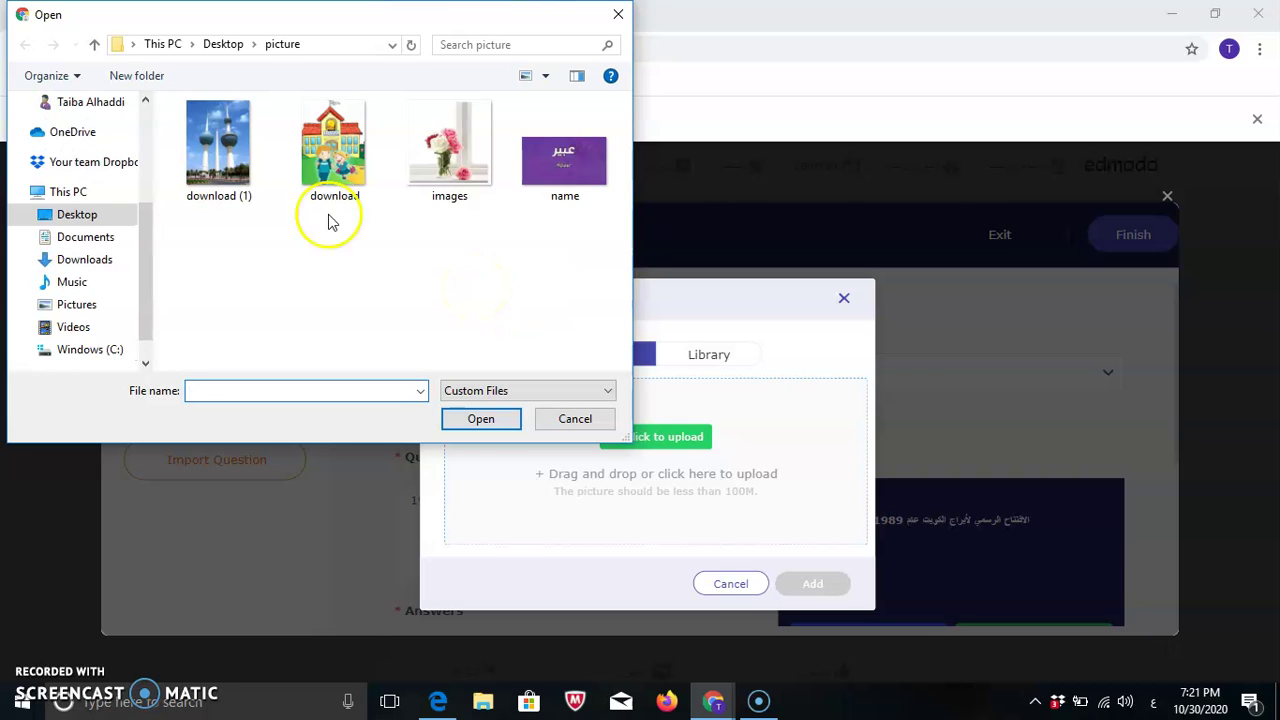
{"action": "left_click", "coordinate": [229, 145]}
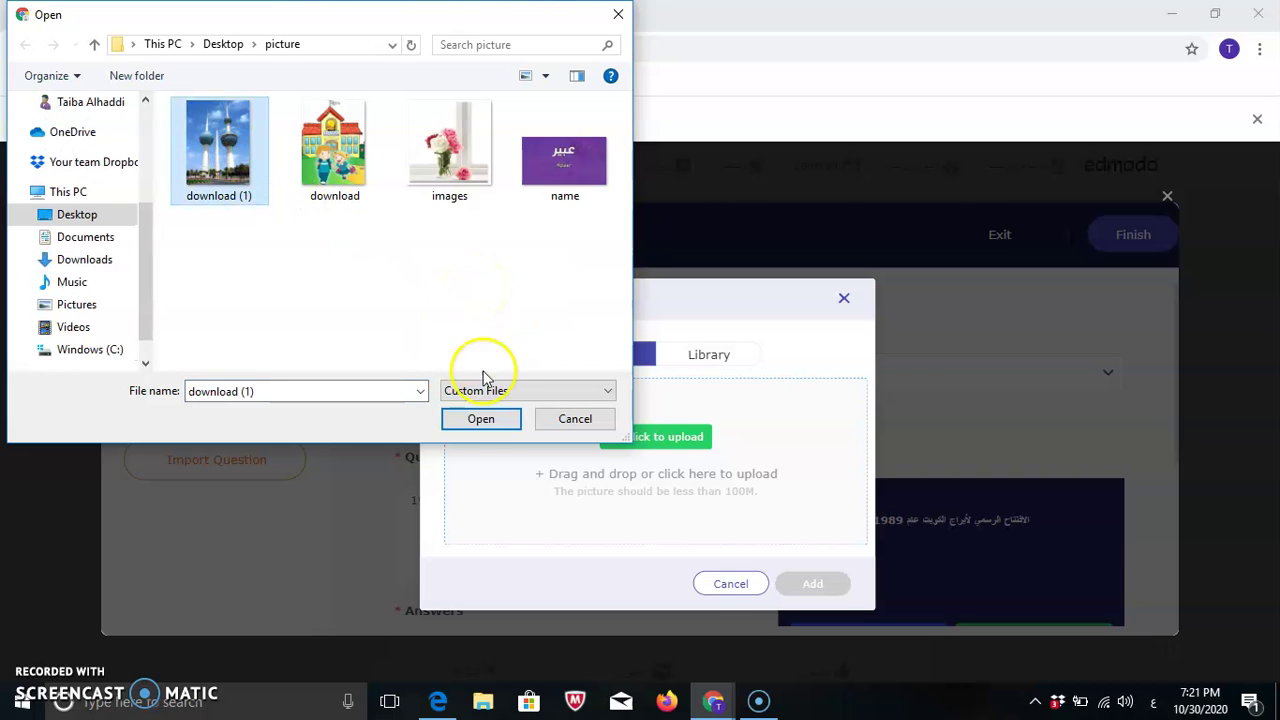
{"action": "left_click", "coordinate": [477, 421]}
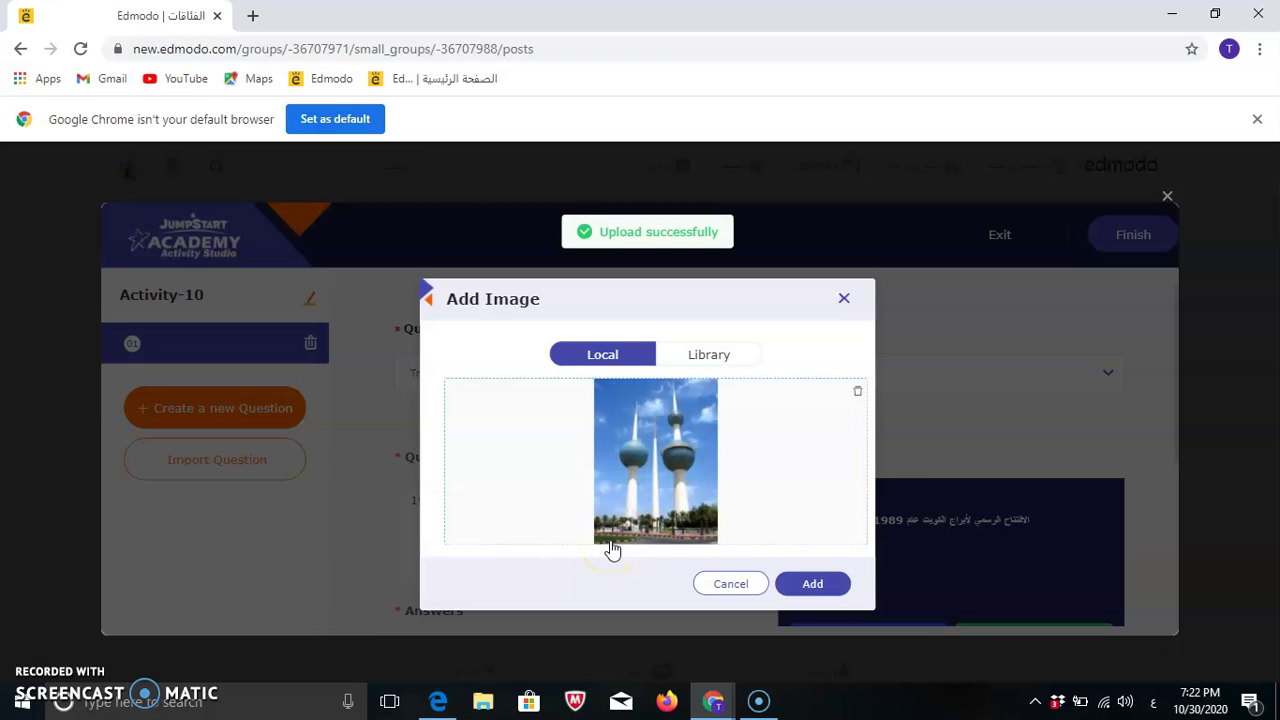
{"action": "left_click", "coordinate": [815, 584]}
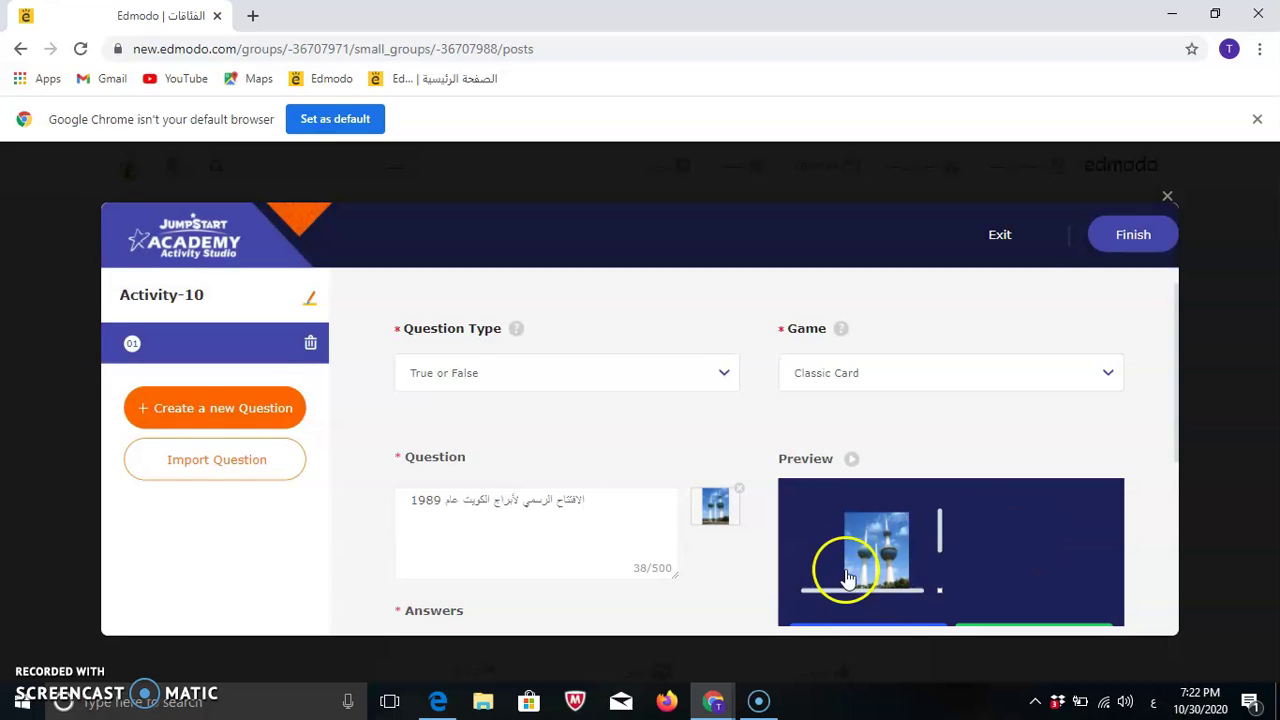
Mark False as the question's correct answer and set the difficulty level to Hard.
{"action": "left_click", "coordinate": [1150, 528]}
{"action": "scroll", "coordinate": [1149, 528], "scroll_direction": "down", "scroll_amount": 2}
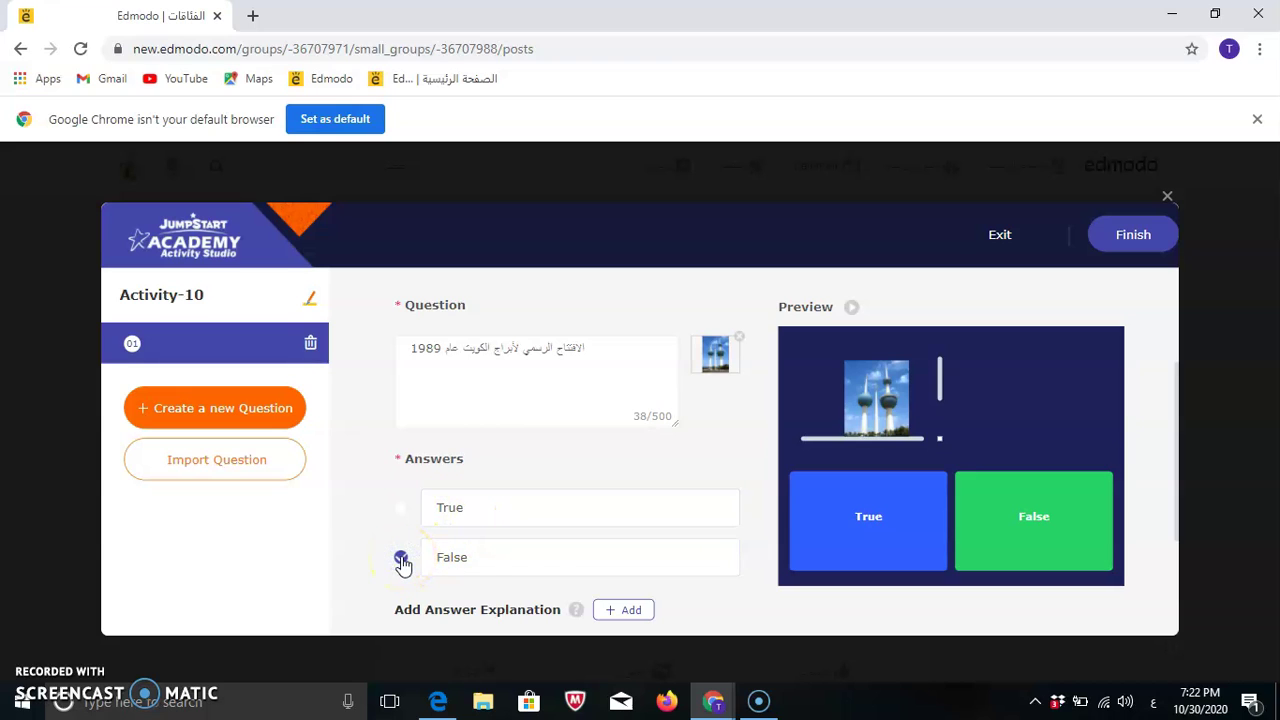
{"action": "scroll", "coordinate": [714, 600], "scroll_direction": "down", "scroll_amount": 1}
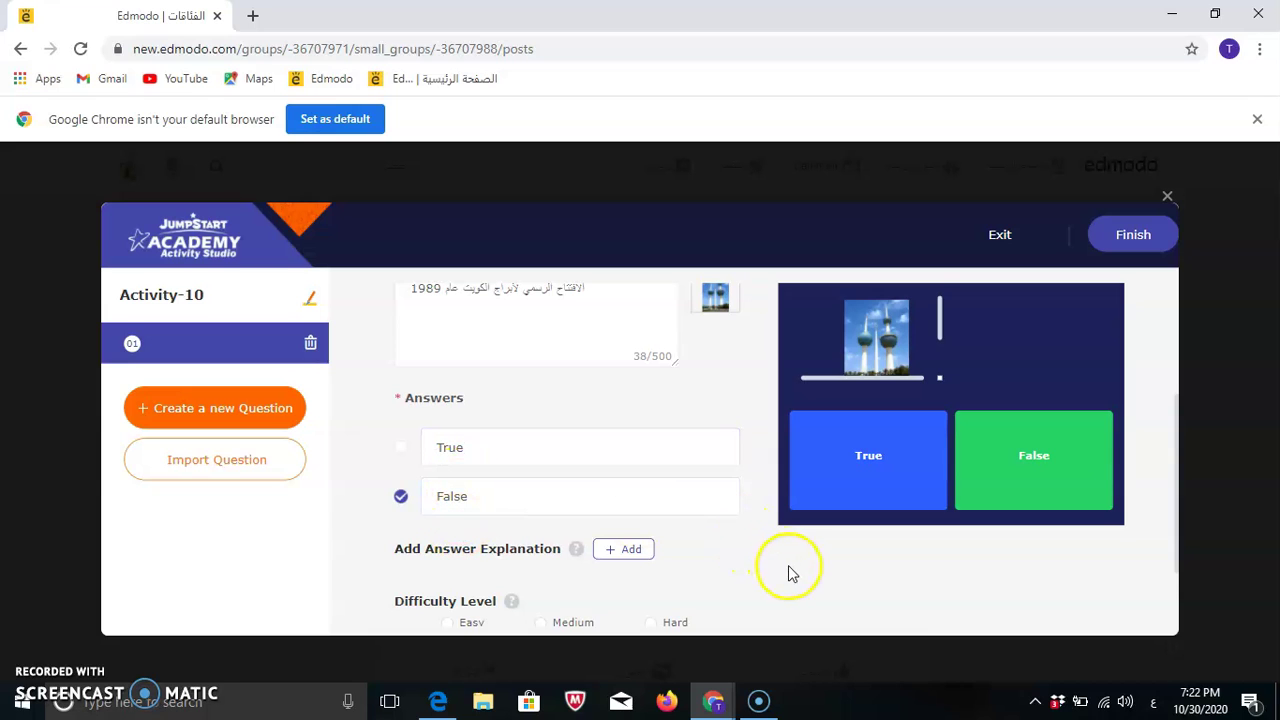
{"action": "scroll", "coordinate": [790, 572], "scroll_direction": "down", "scroll_amount": 1}
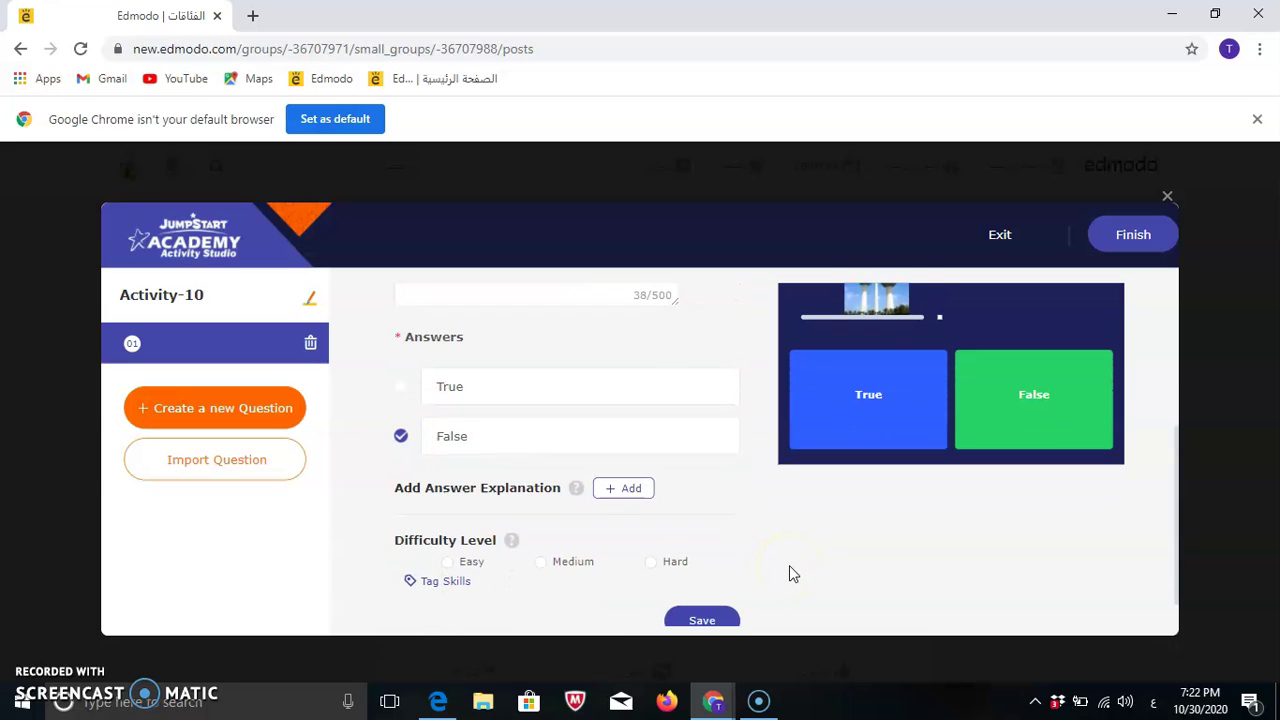
{"action": "left_click", "coordinate": [446, 565]}
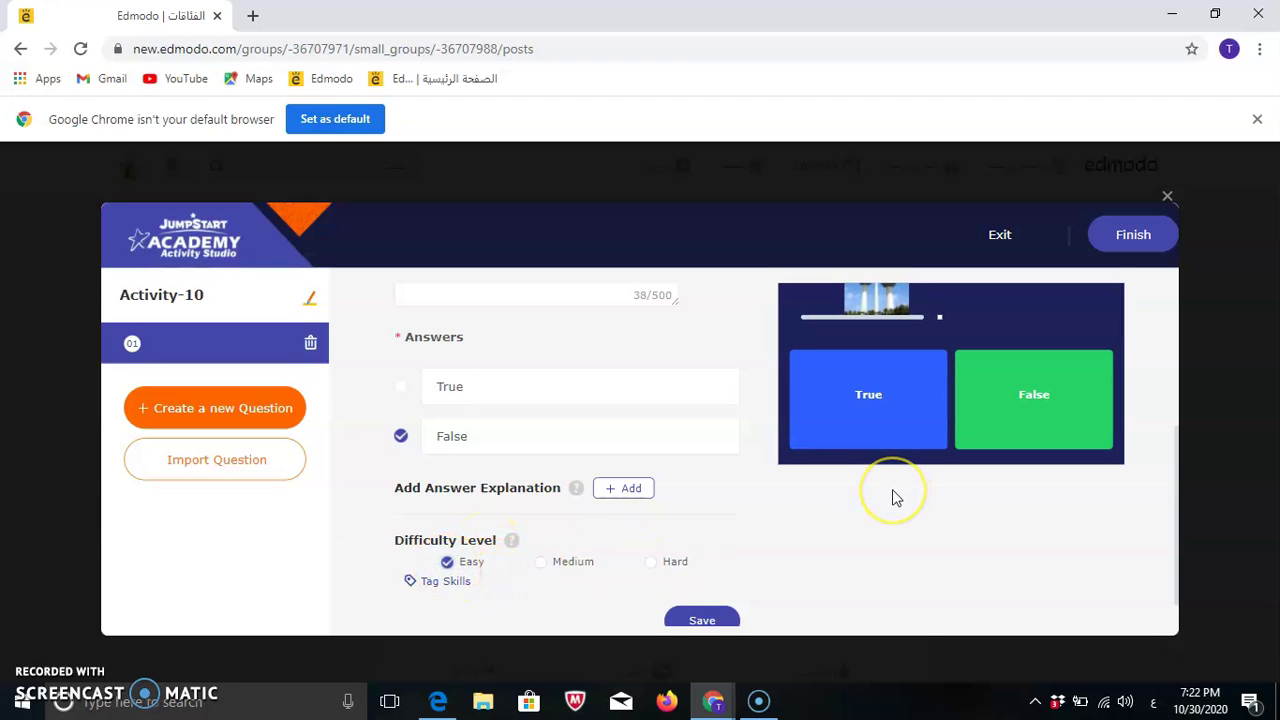
{"action": "left_click", "coordinate": [650, 562]}
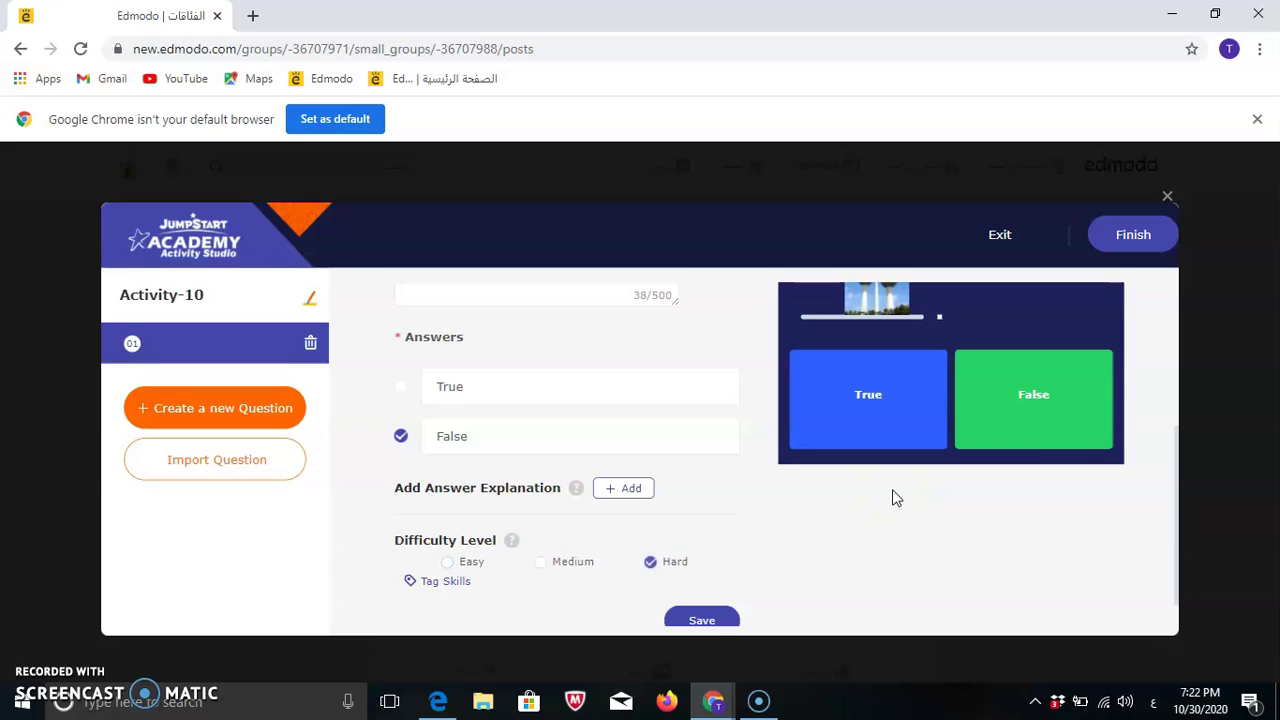
Save the first True or False question in the activity.
{"action": "left_click", "coordinate": [700, 616]}
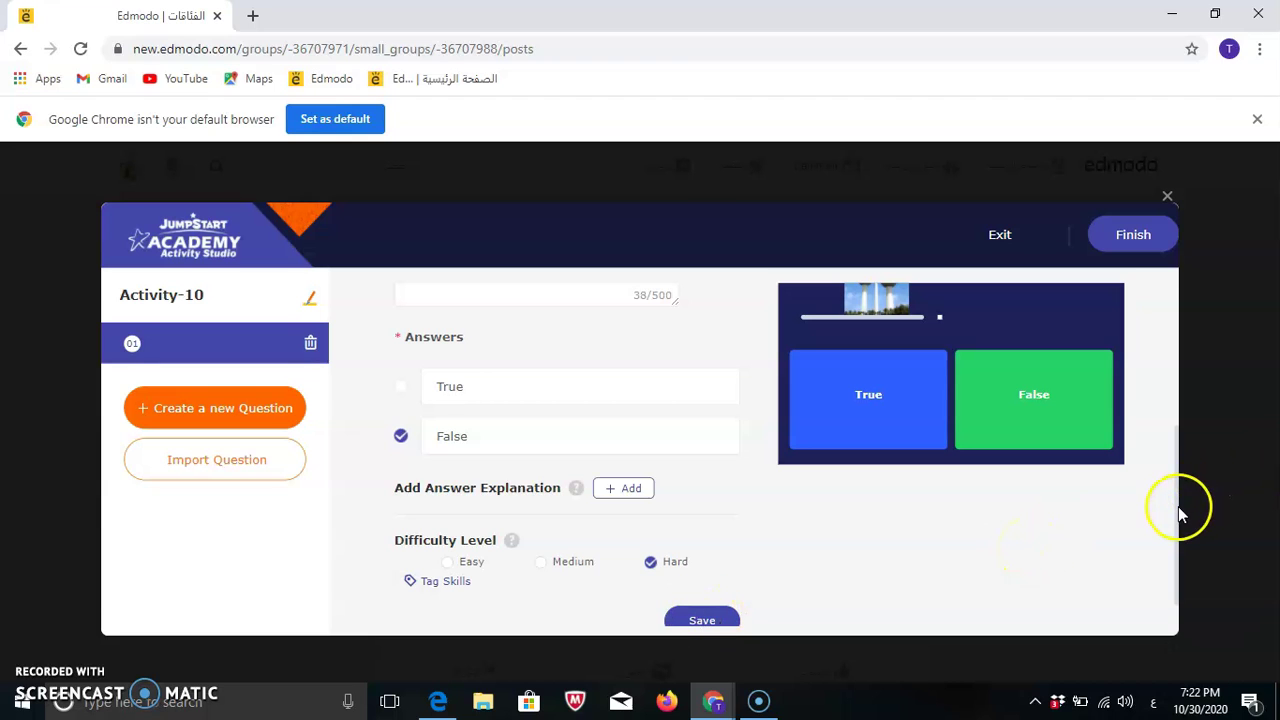
{"action": "left_click_drag", "start_coordinate": [1178, 510], "coordinate": [1174, 531]}
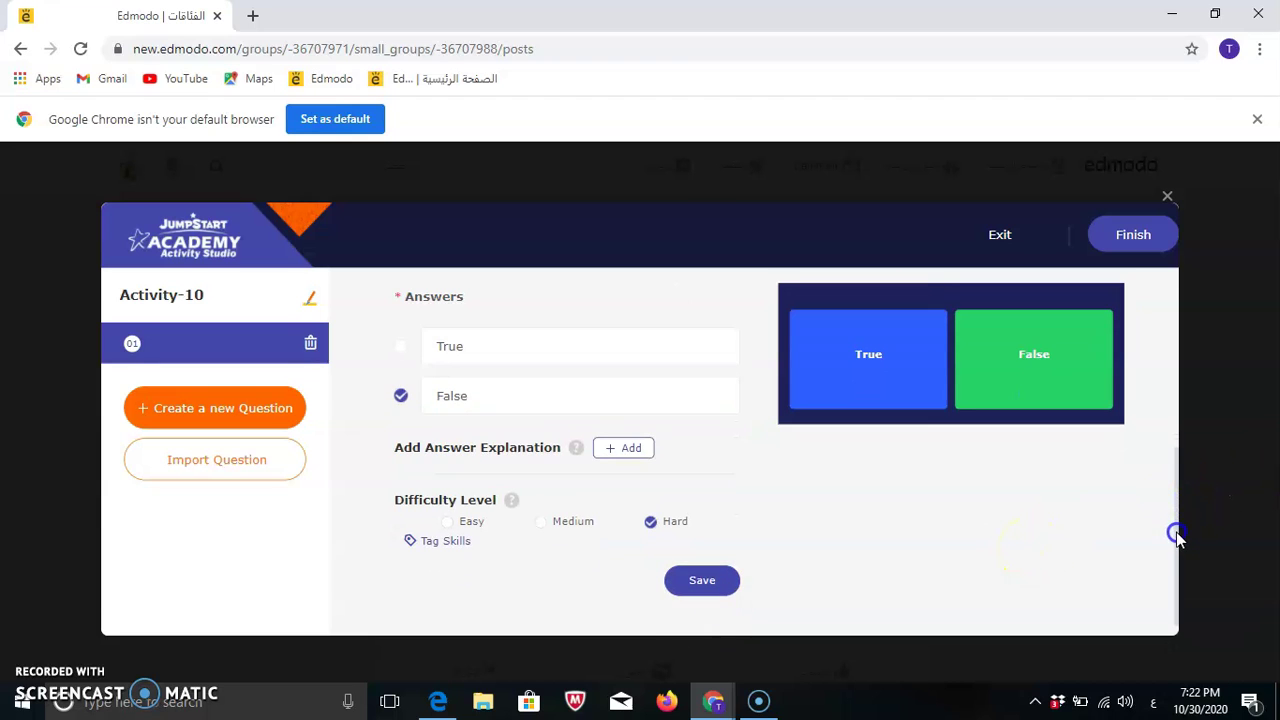
{"action": "left_click", "coordinate": [695, 582]}
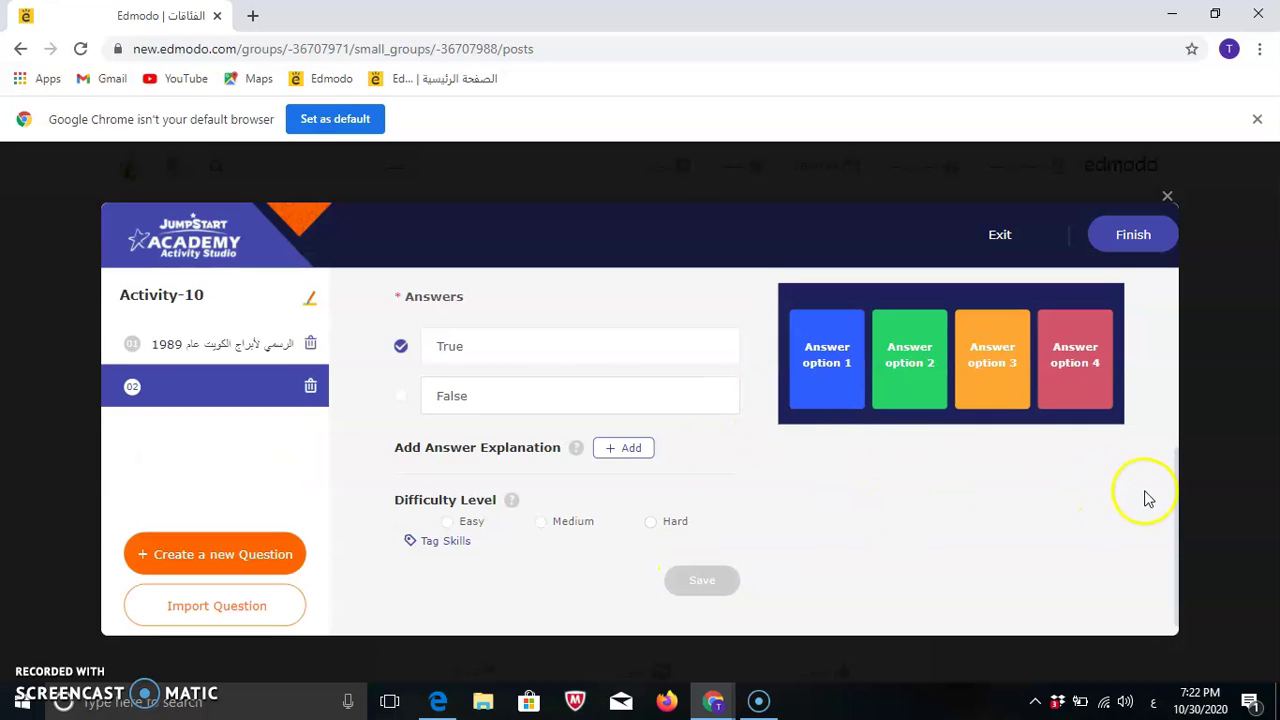
{"action": "left_click_drag", "start_coordinate": [1178, 510], "coordinate": [1176, 318]}
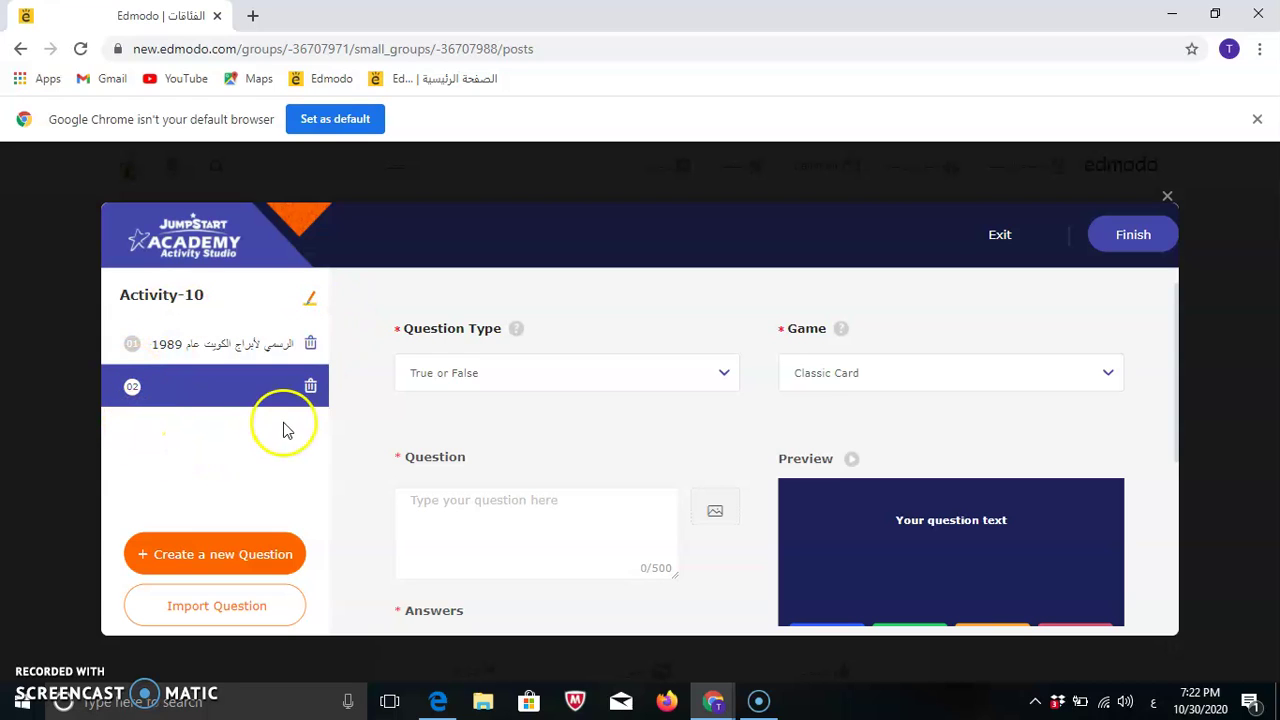
Set the second question's type to Multiple Choice.
{"action": "left_click", "coordinate": [309, 348]}
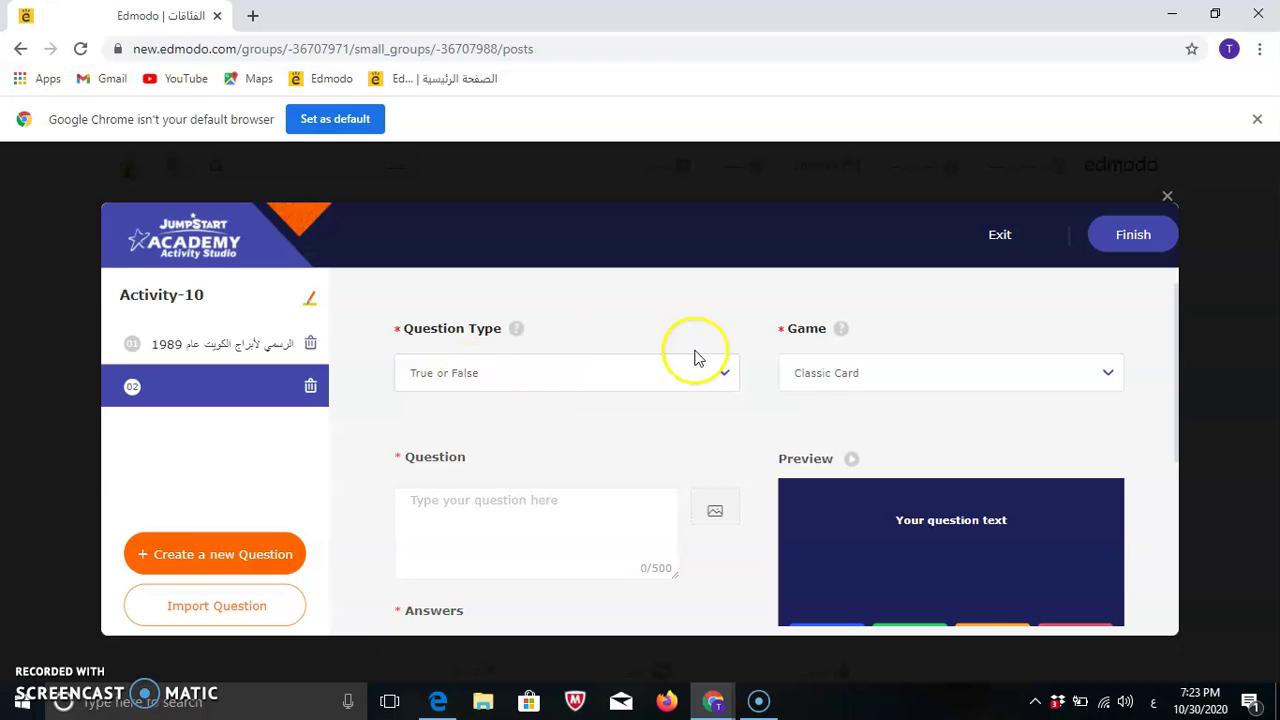
{"action": "left_click", "coordinate": [725, 381]}
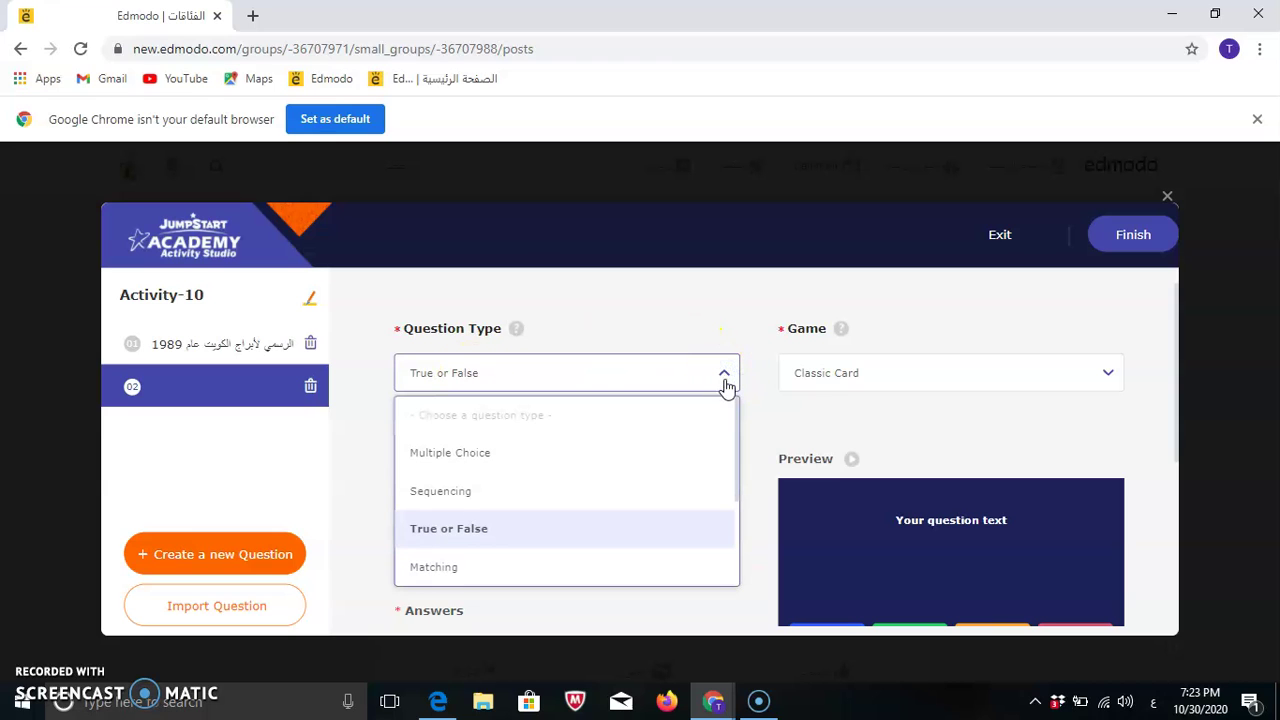
{"action": "left_click", "coordinate": [495, 466]}
Enter the second question's text "اخر بئر نفطي تم اطفائه".
{"action": "left_click", "coordinate": [508, 500]}
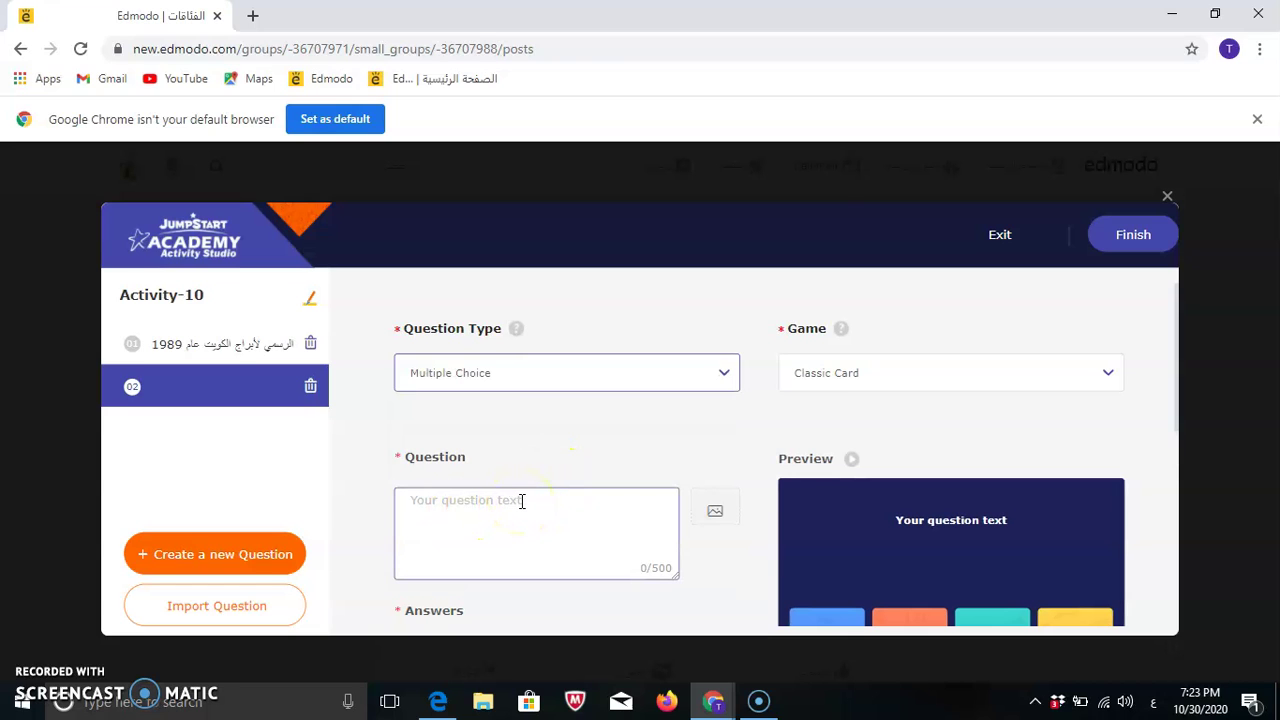
{"action": "left_click", "coordinate": [520, 501]}
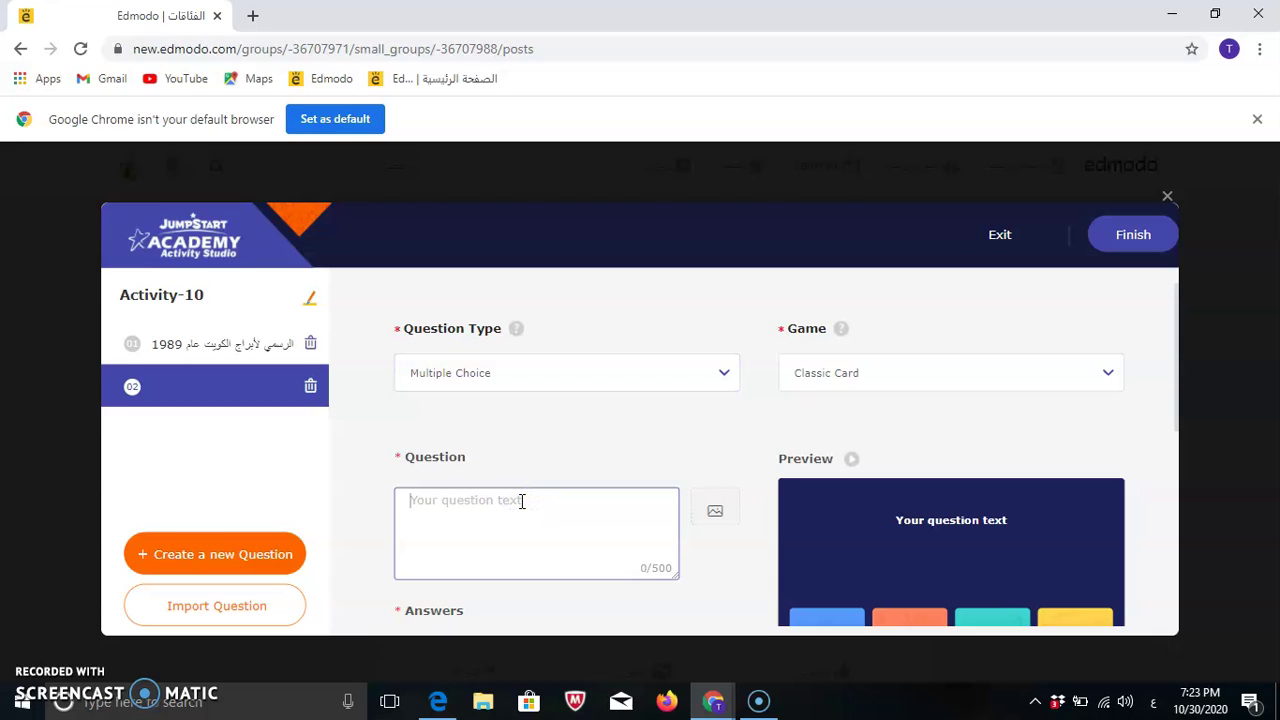
{"action": "type", "text": "اخر بئر"}
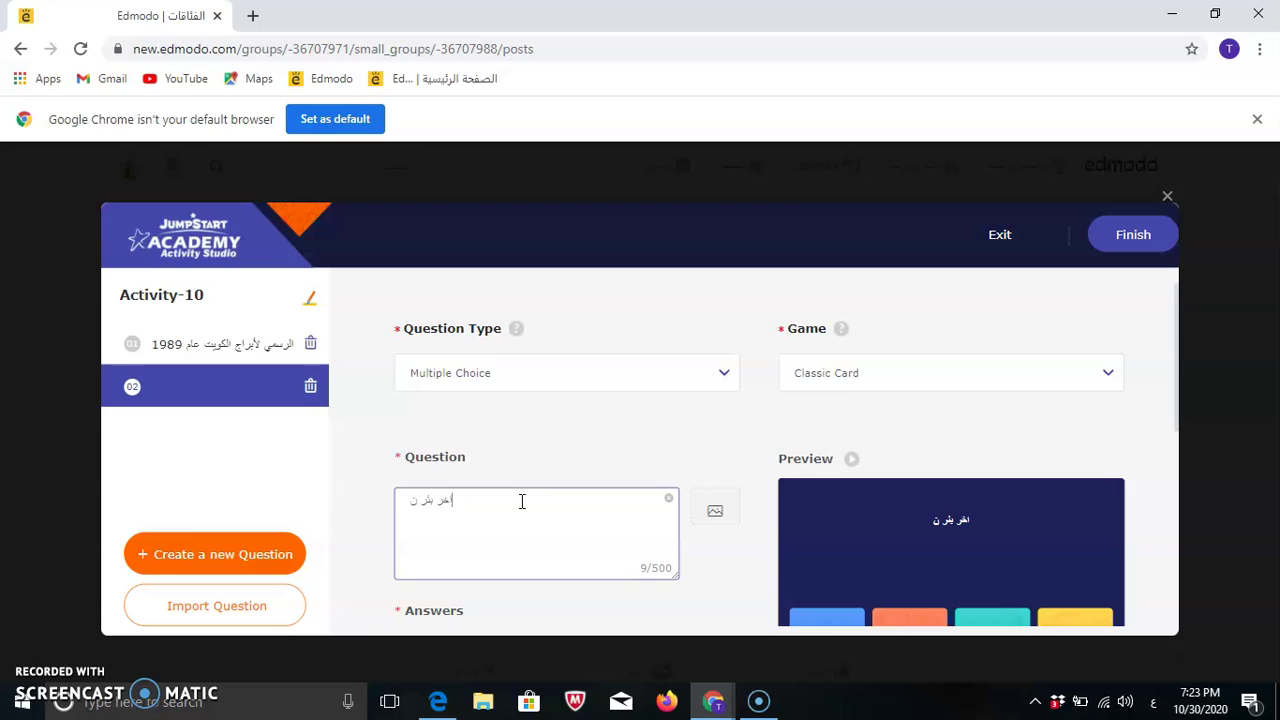
{"action": "type", "text": "نفطي تم اطفائه"}
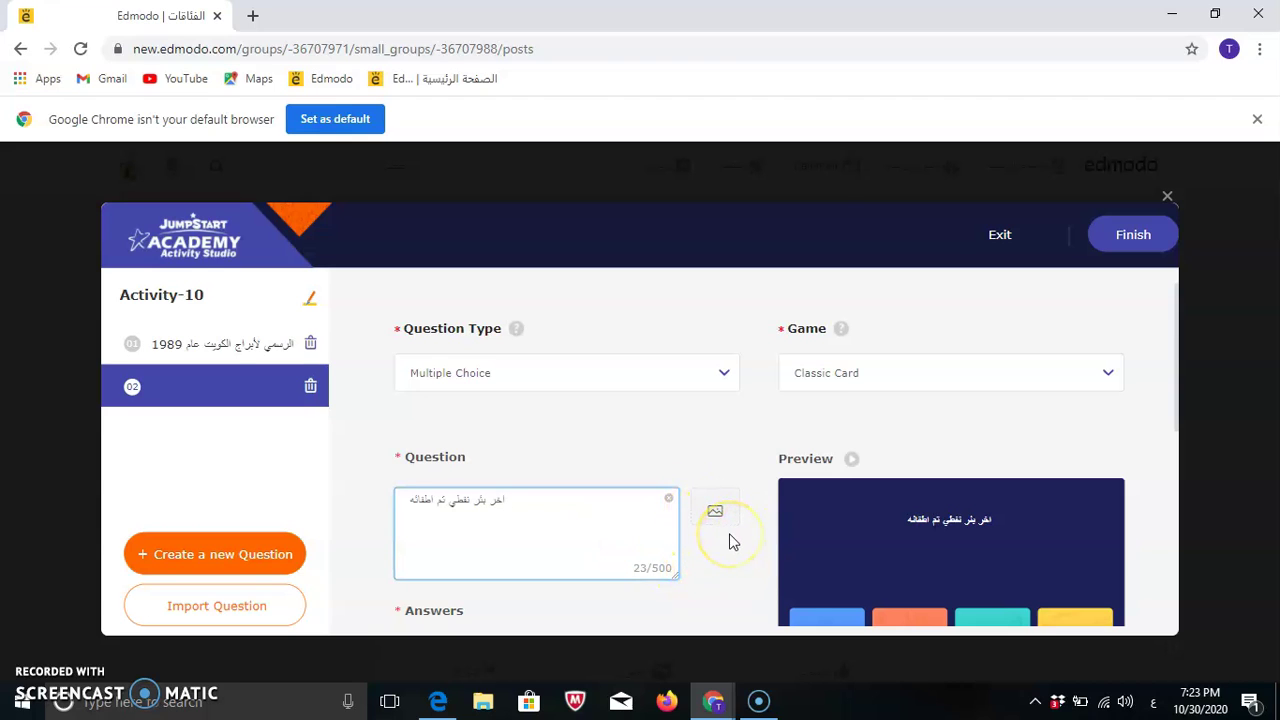
Fill in the first three answer options of the second question with "برقان", "الروضتين" and "العبدلي".
{"action": "scroll", "coordinate": [710, 565], "scroll_direction": "down", "scroll_amount": 3}
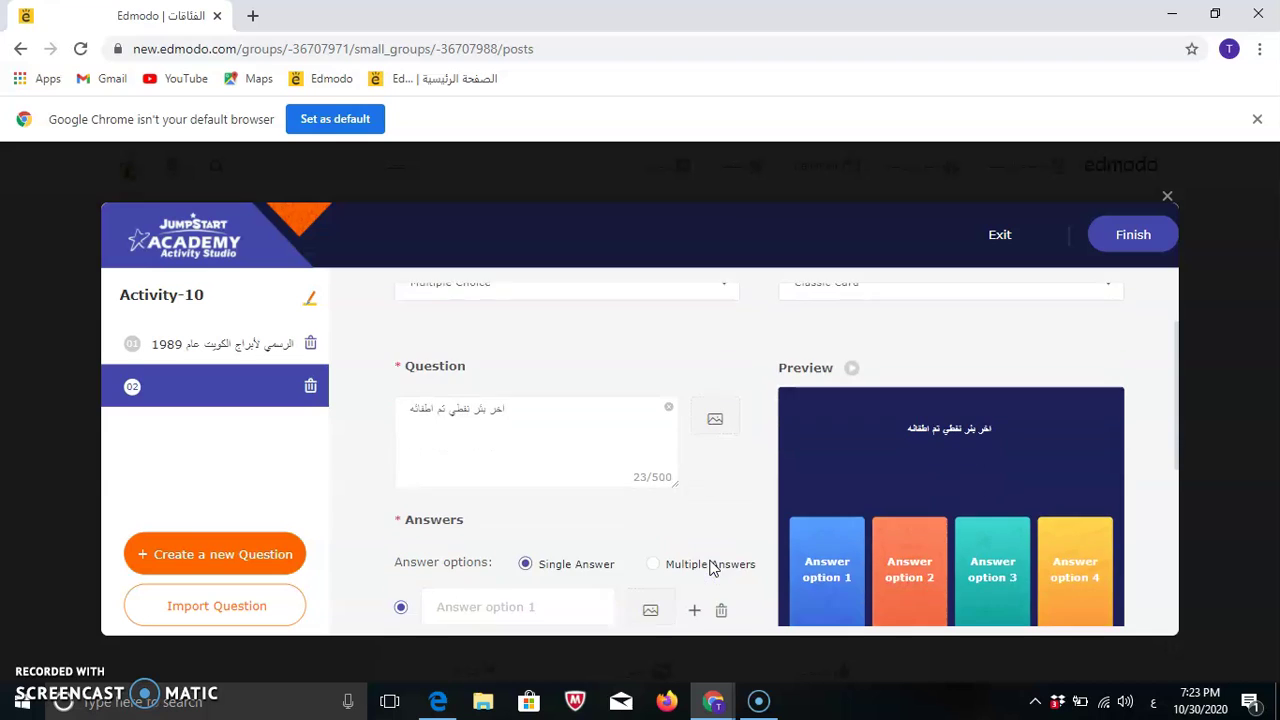
{"action": "scroll", "coordinate": [710, 565], "scroll_direction": "down", "scroll_amount": 2}
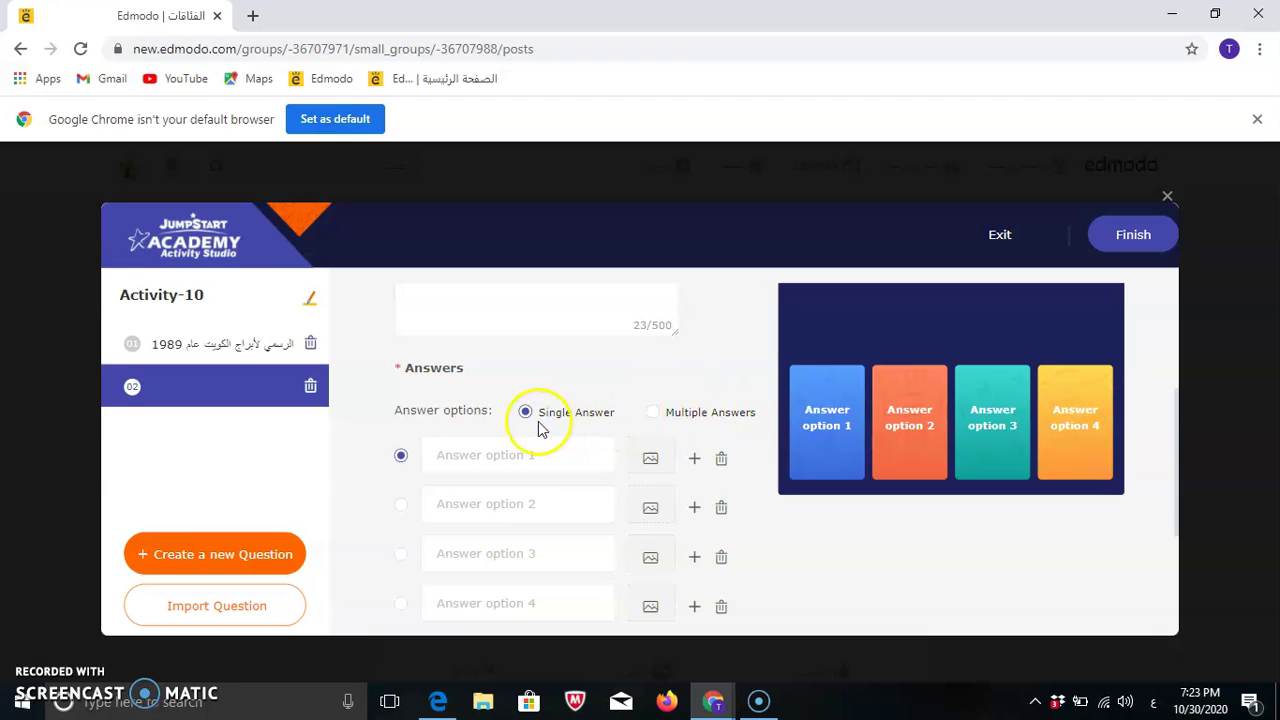
{"action": "left_click", "coordinate": [572, 452]}
{"action": "left_click", "coordinate": [494, 454]}
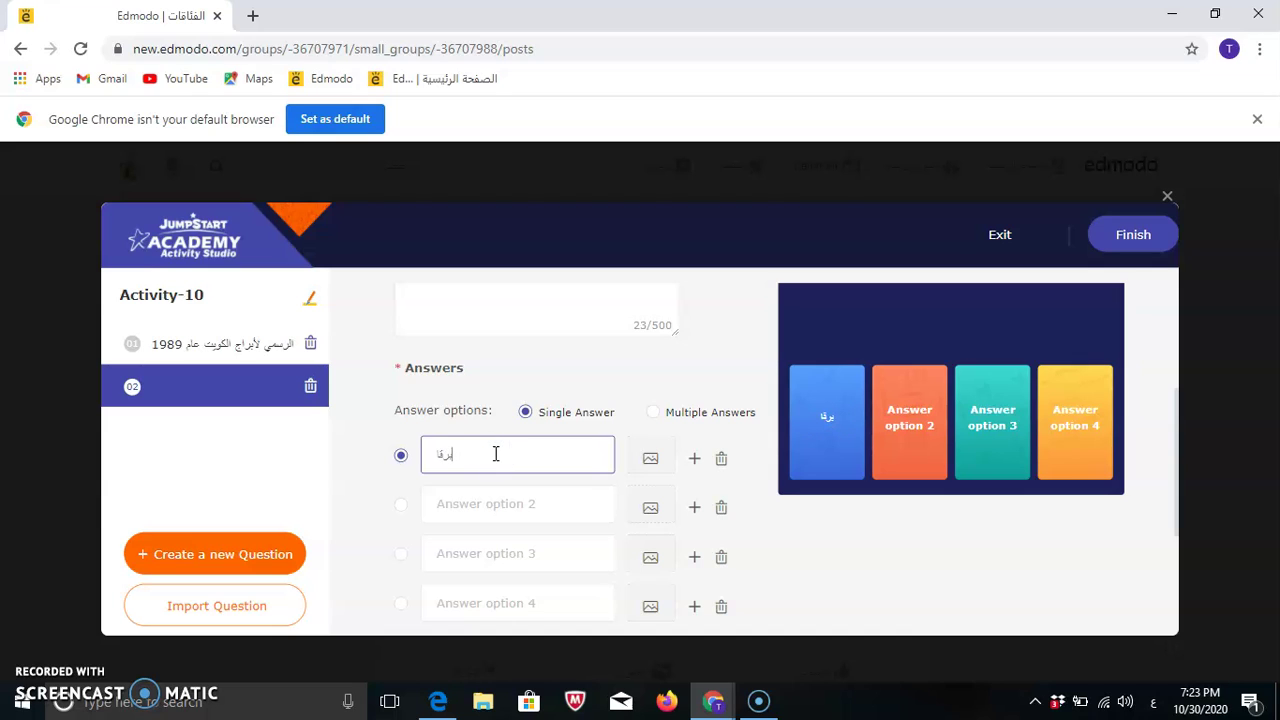
{"action": "left_click", "coordinate": [447, 508]}
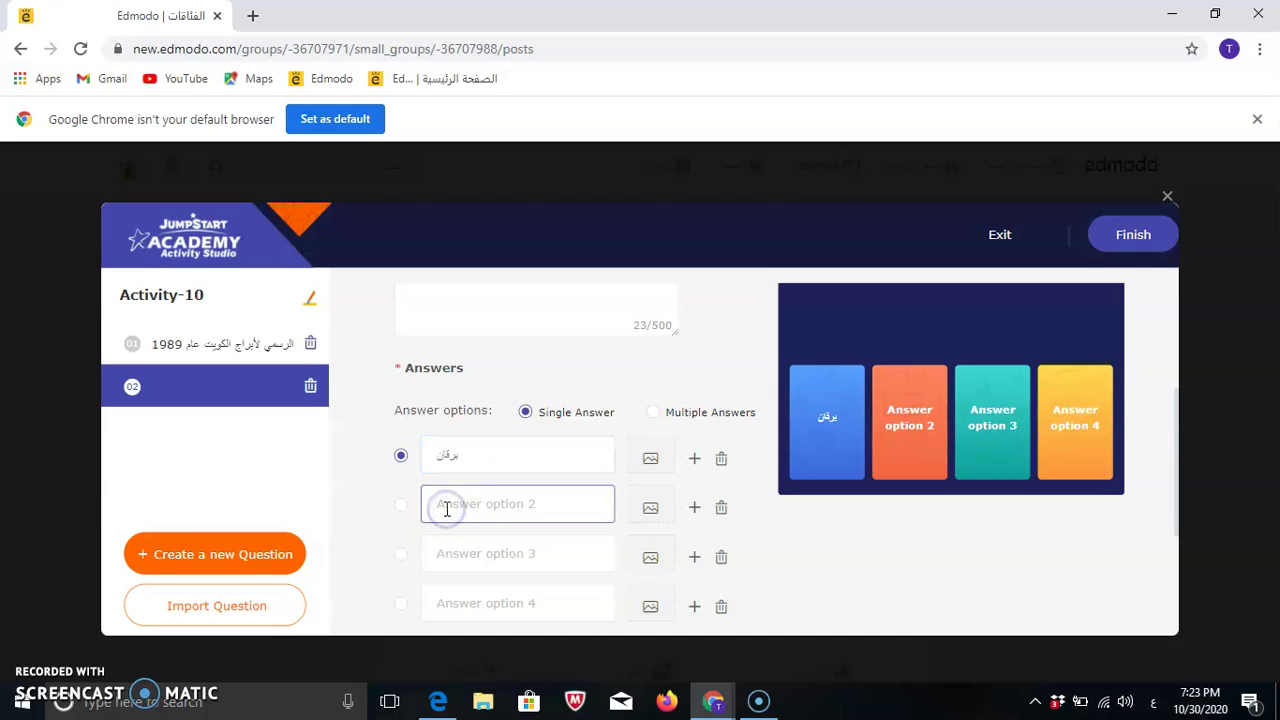
{"action": "type", "text": "الروضتين"}
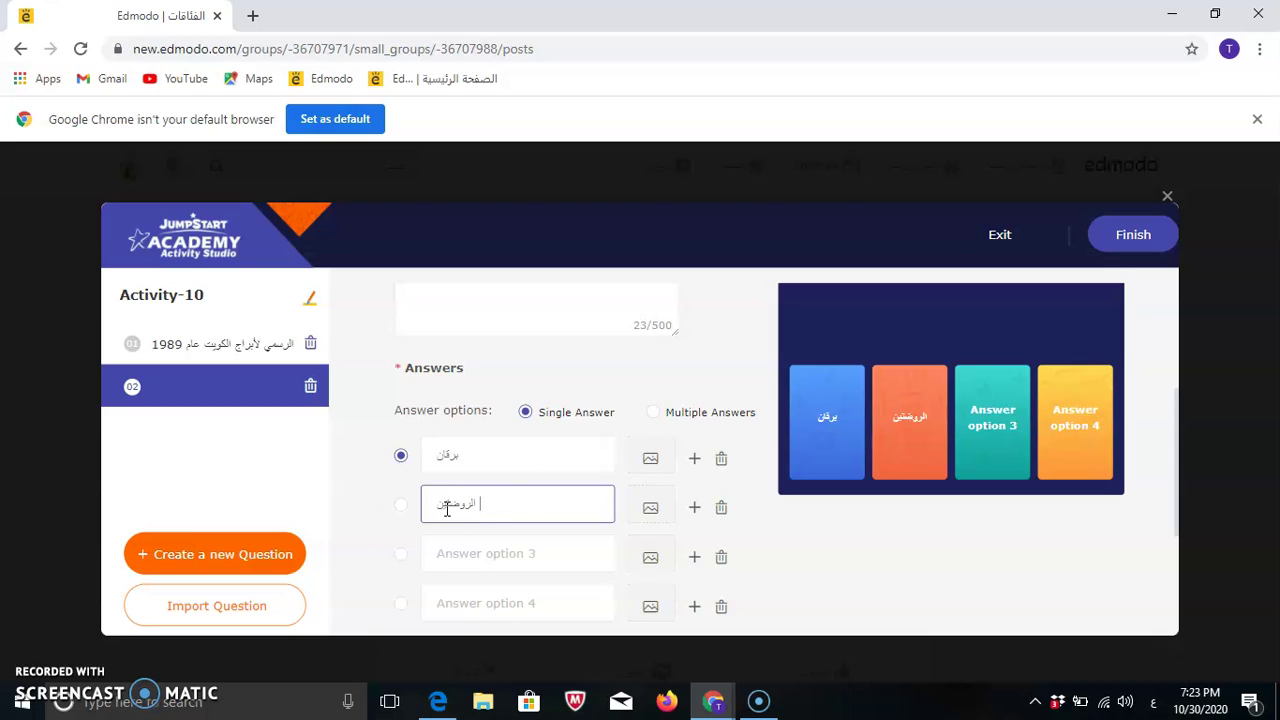
{"action": "left_click", "coordinate": [448, 548]}
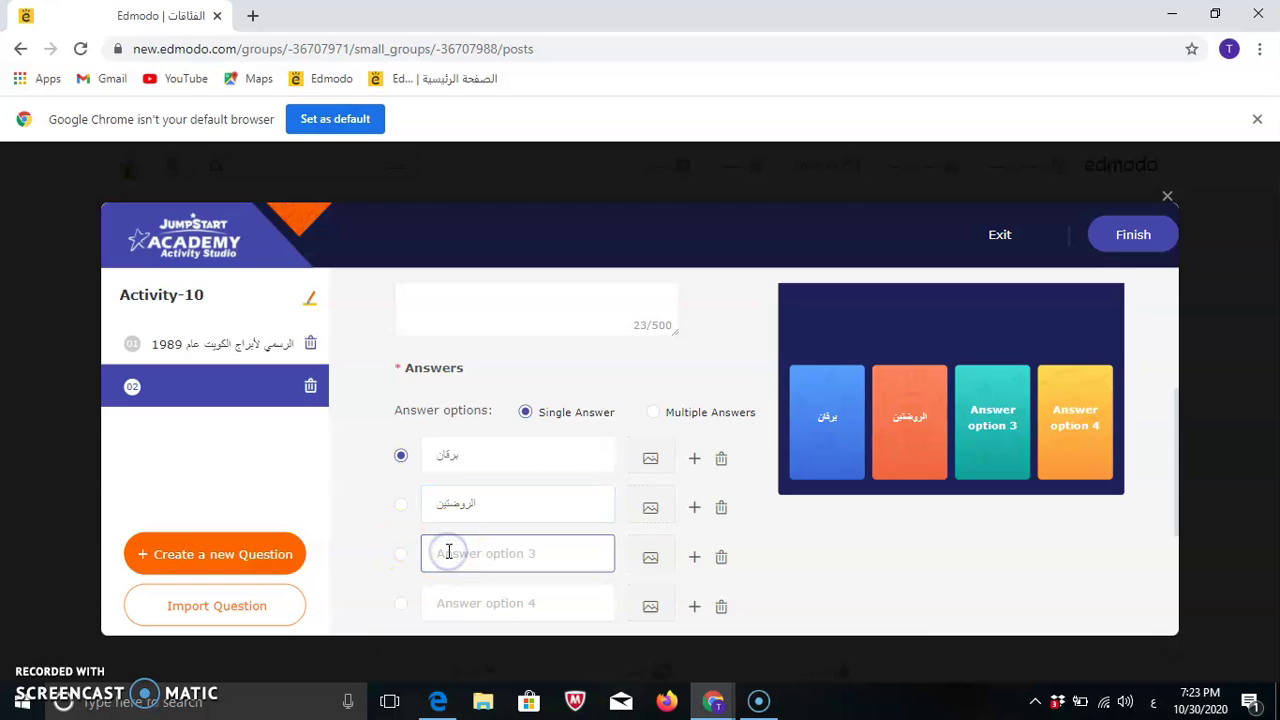
{"action": "type", "text": "الحب"}
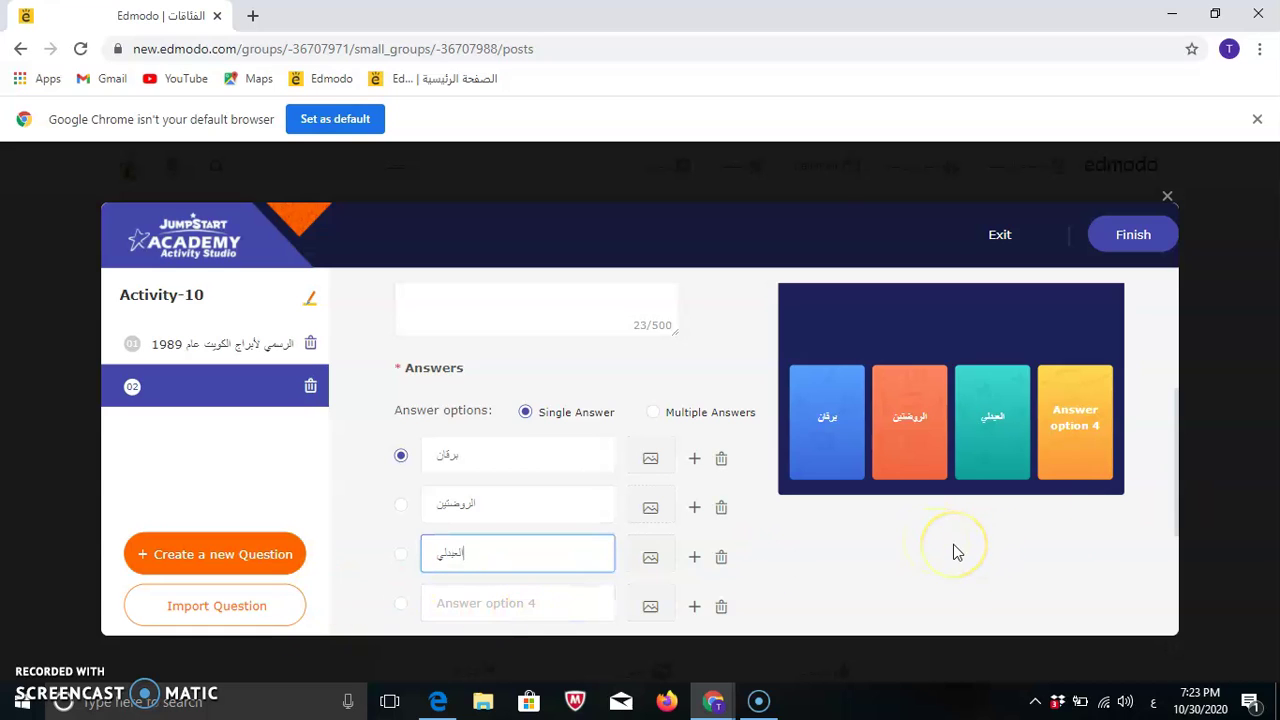
Remove the empty fourth answer option from the multiple-choice question.
{"action": "left_click", "coordinate": [926, 570]}
{"action": "scroll", "coordinate": [928, 575], "scroll_direction": "down", "scroll_amount": 1}
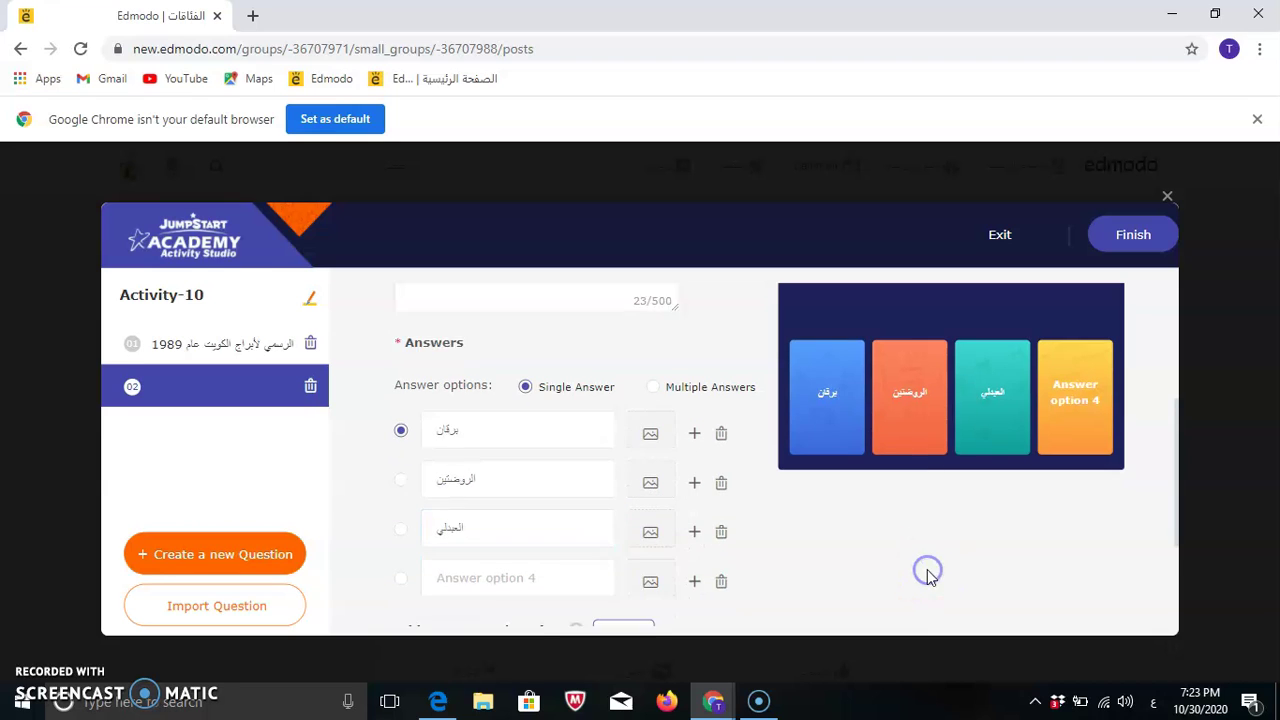
{"action": "scroll", "coordinate": [928, 575], "scroll_direction": "down", "scroll_amount": 1}
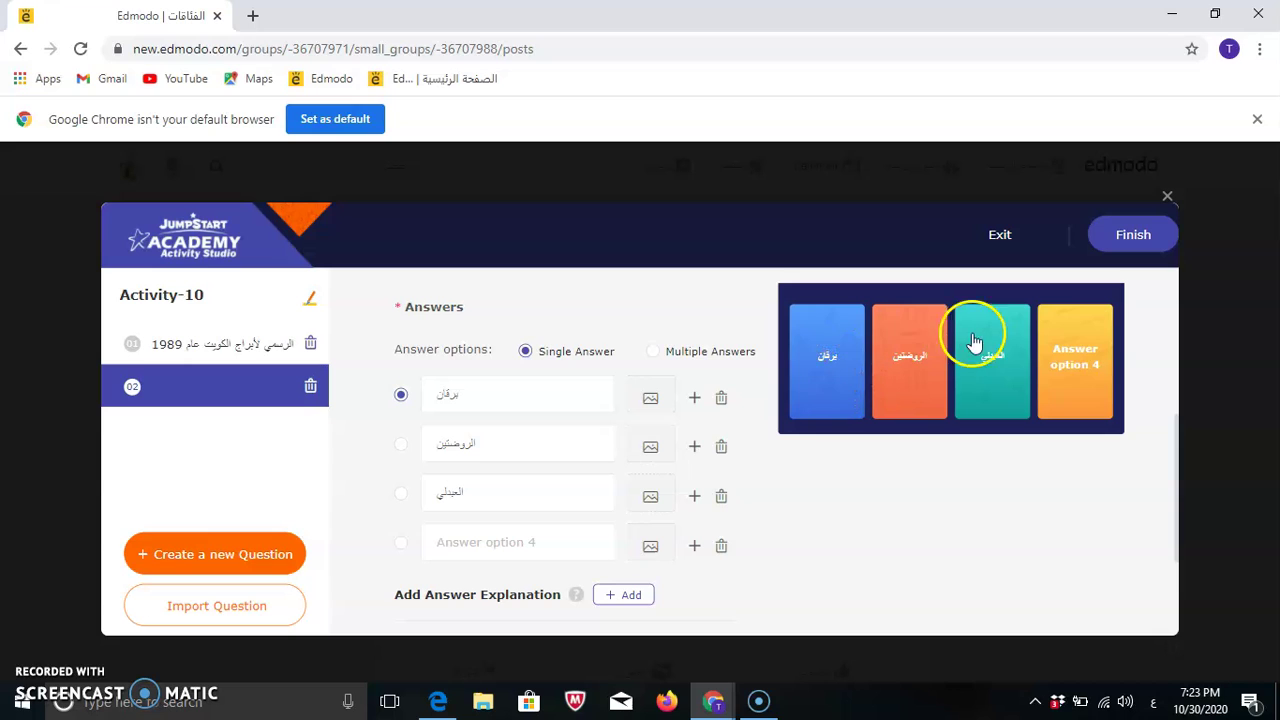
{"action": "left_click", "coordinate": [580, 531]}
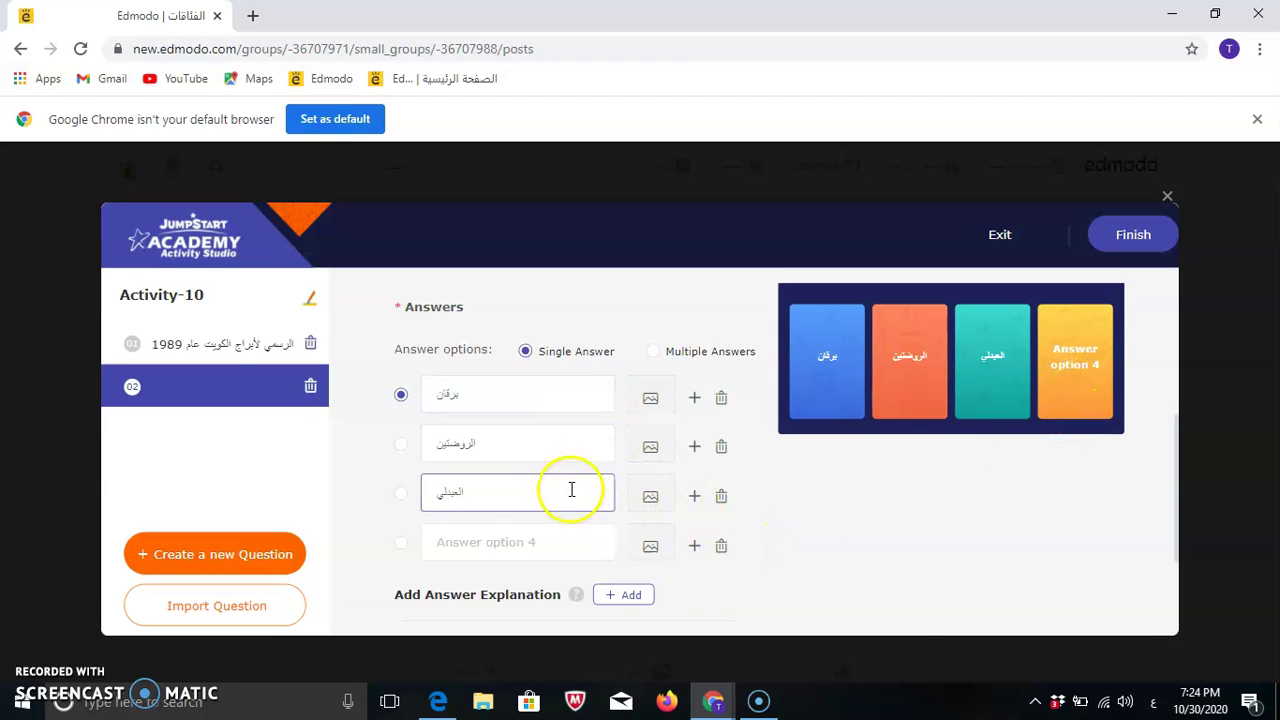
{"action": "left_click", "coordinate": [719, 547]}
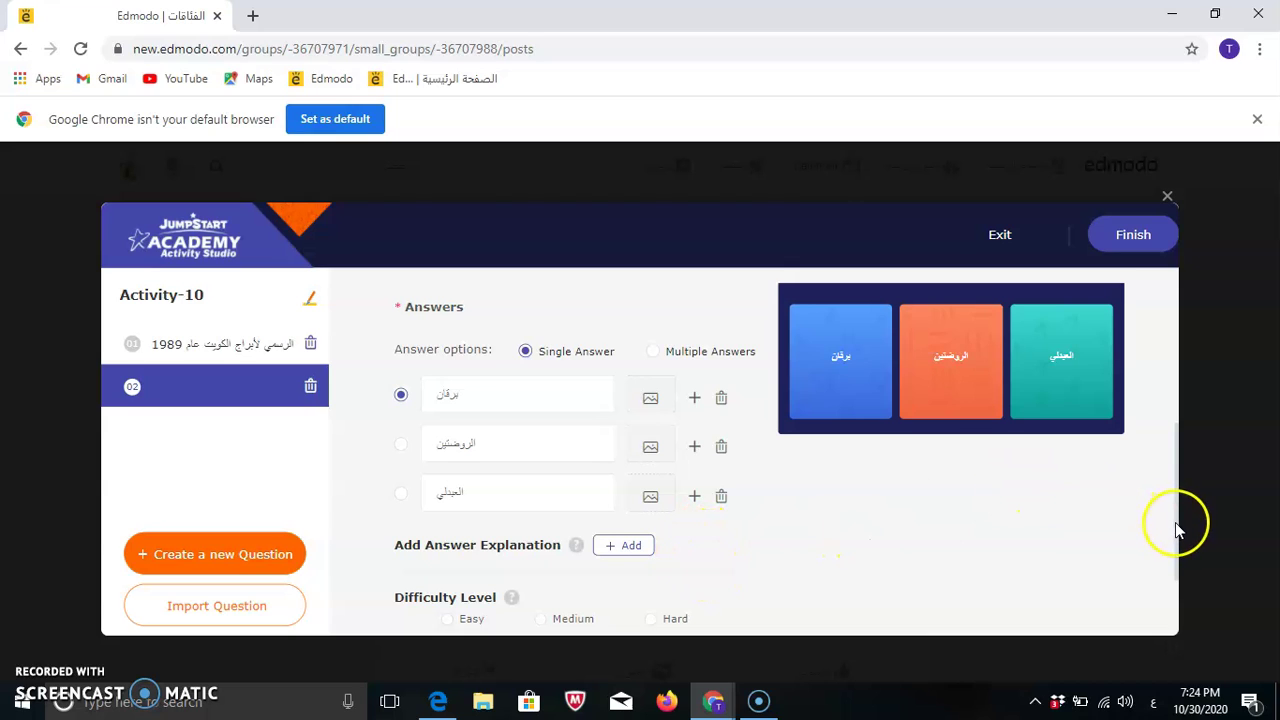
Set the multiple-choice question's difficulty level to Hard and save the question.
{"action": "left_click_drag", "start_coordinate": [1178, 535], "coordinate": [1183, 557]}
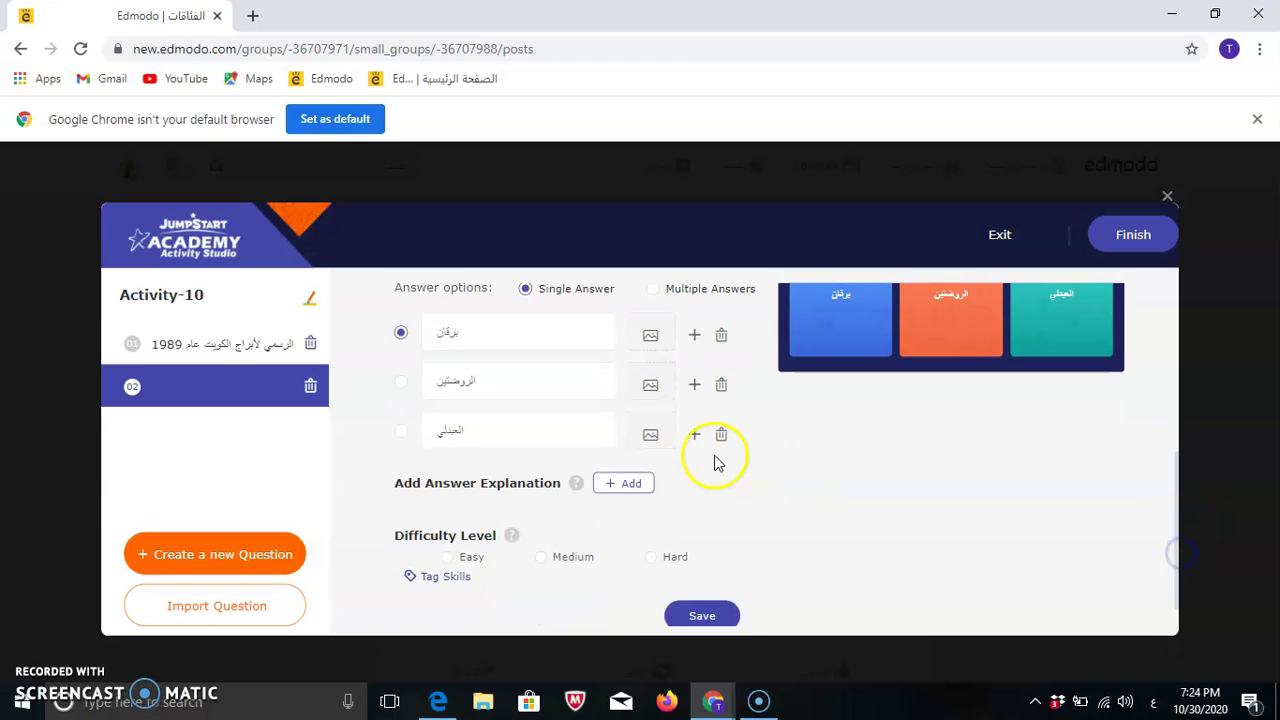
{"action": "left_click", "coordinate": [652, 560]}
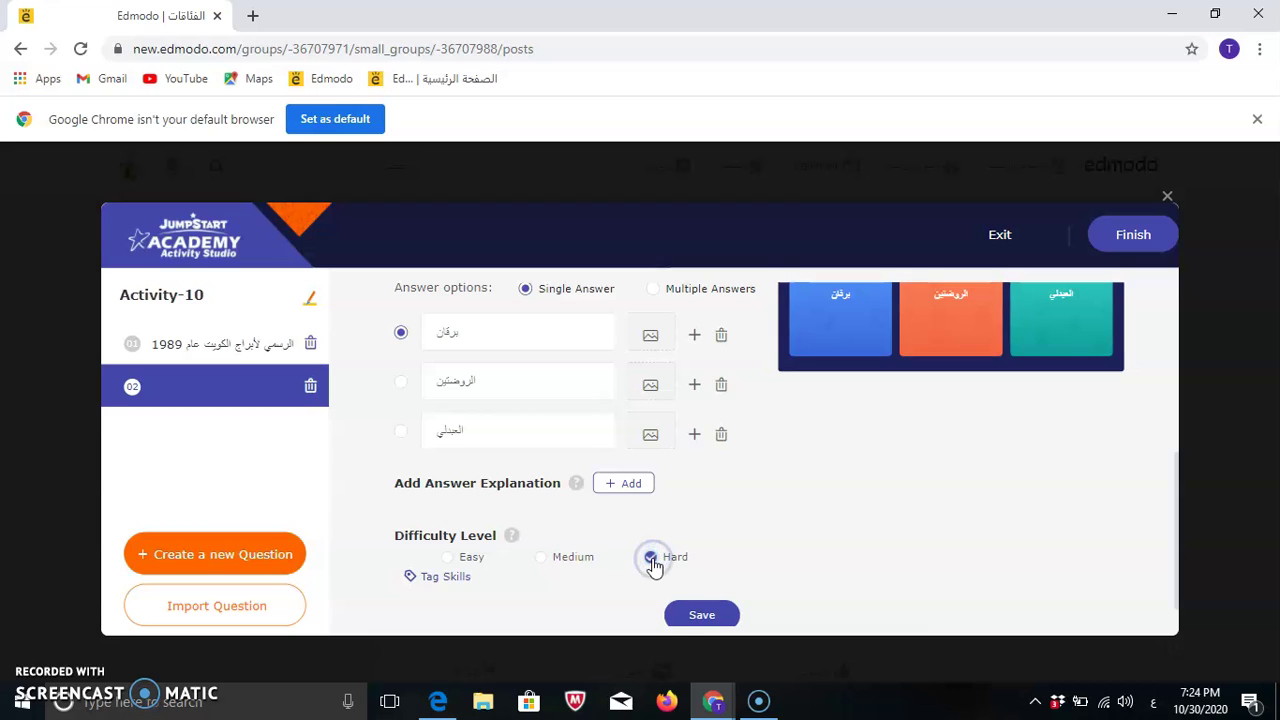
{"action": "left_click", "coordinate": [718, 613]}
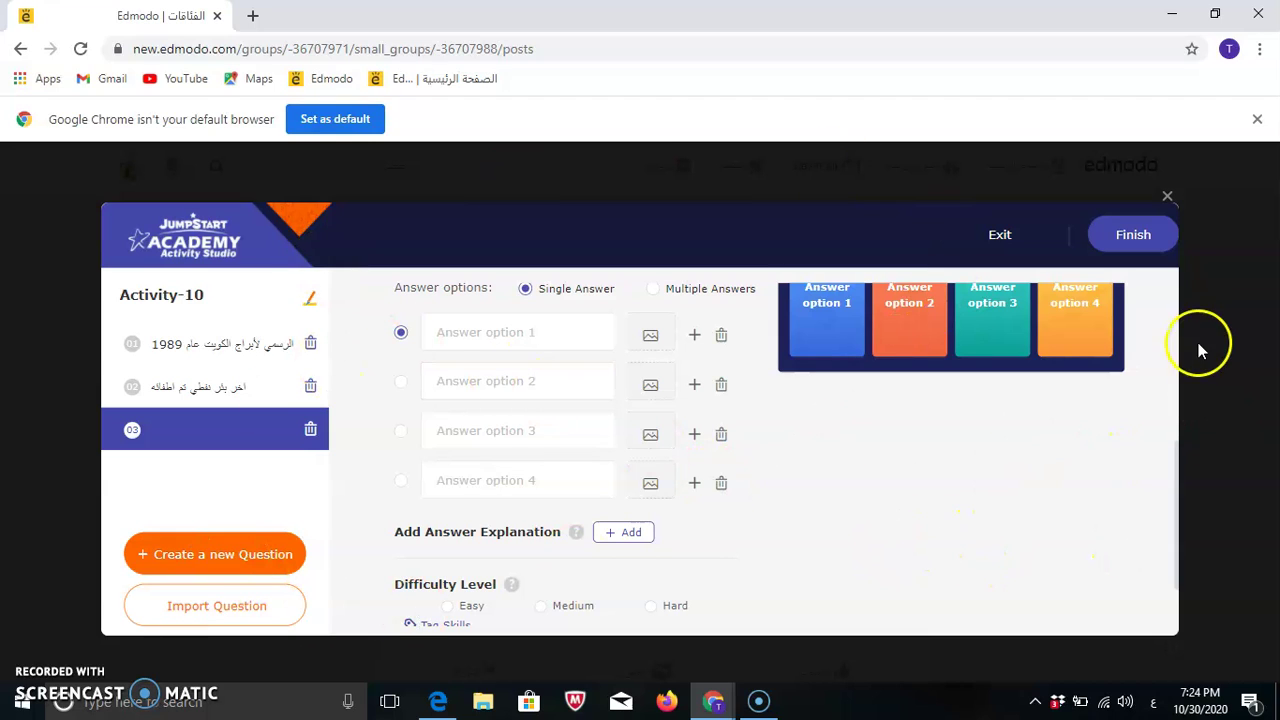
Finish the activity's question list and name the activity "تقوم الدرس الثاني".
{"action": "left_click", "coordinate": [1140, 234]}
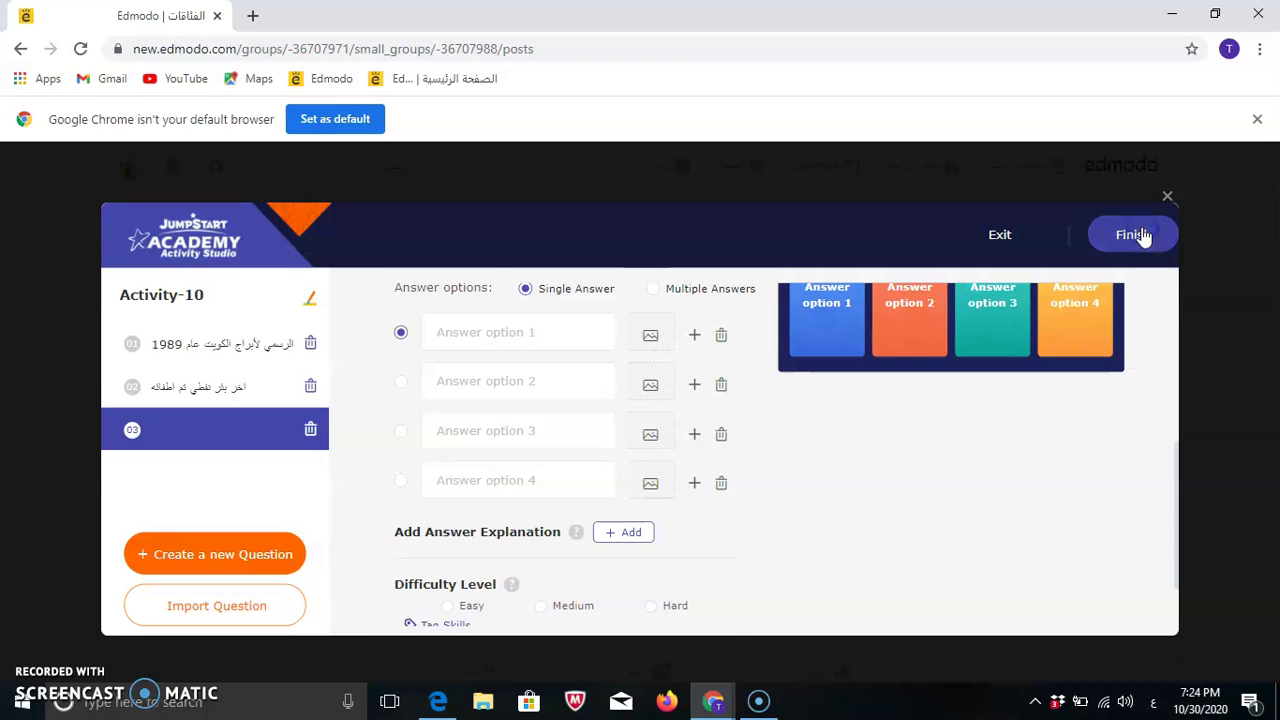
{"action": "left_click", "coordinate": [1063, 235]}
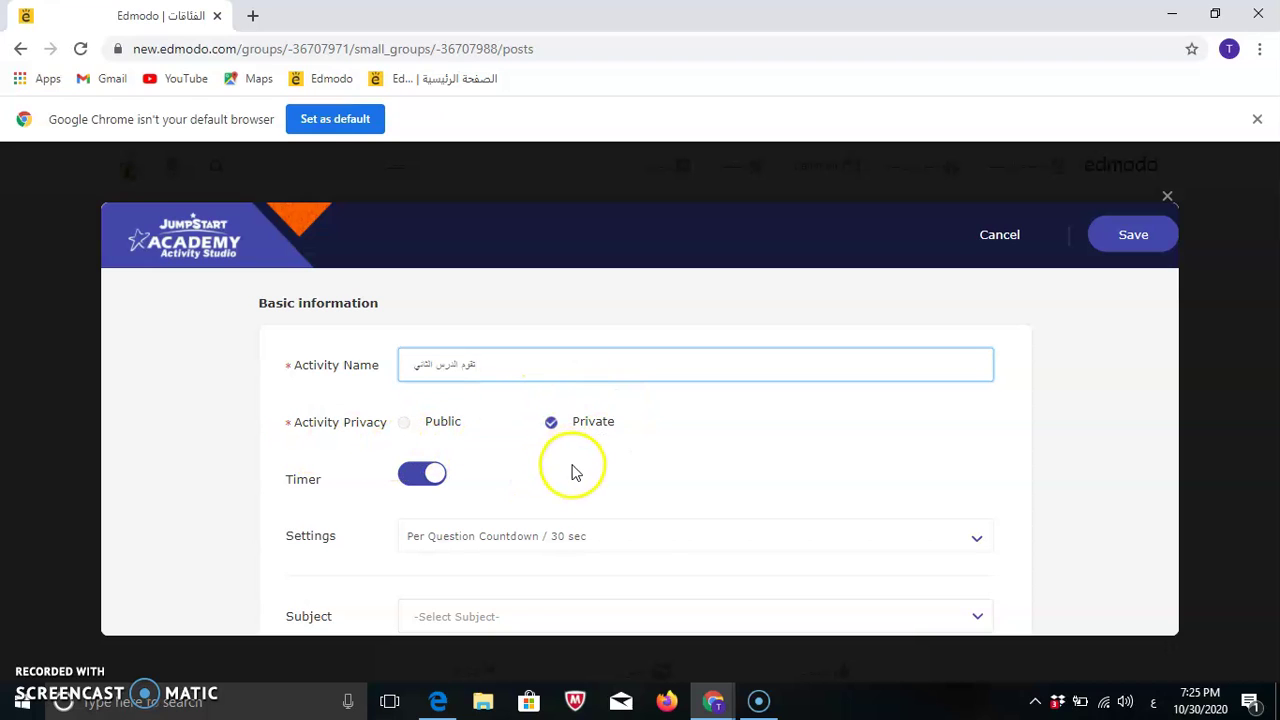
Set the activity's timer to a Per Question Countdown of 10 sec and its subject to Not Subject Specific.
{"action": "left_click", "coordinate": [977, 540]}
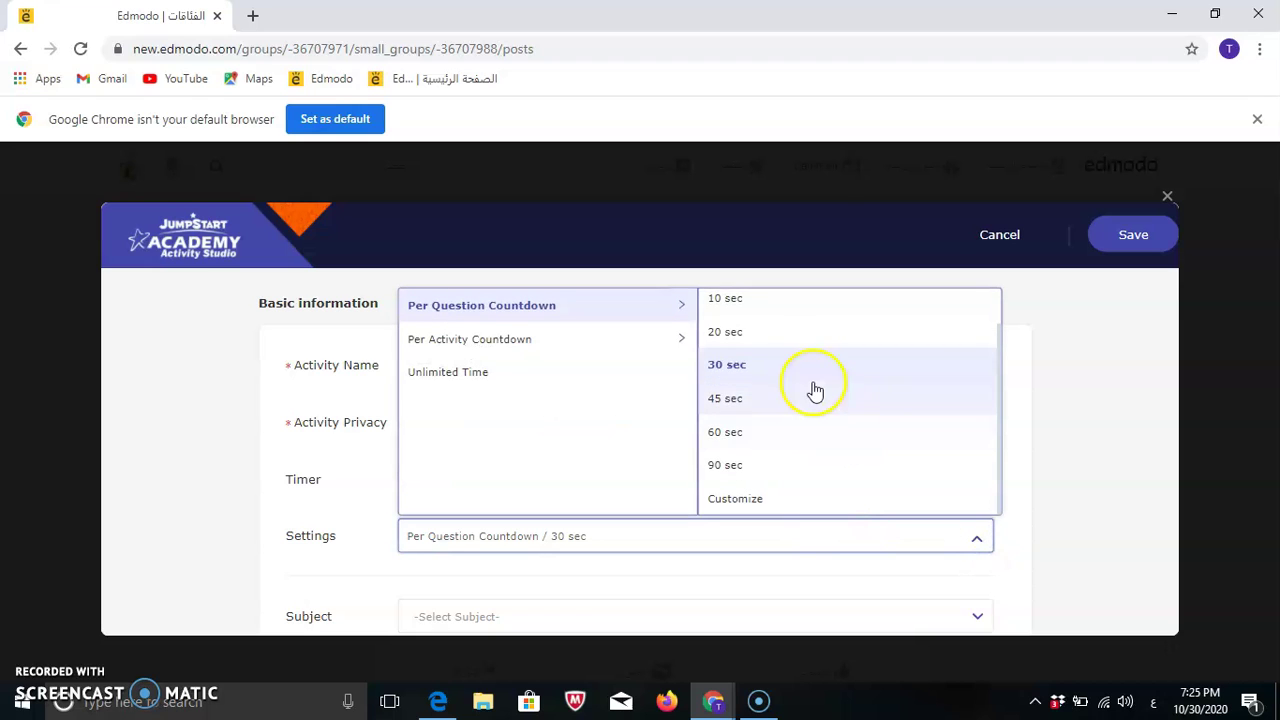
{"action": "left_click", "coordinate": [764, 302]}
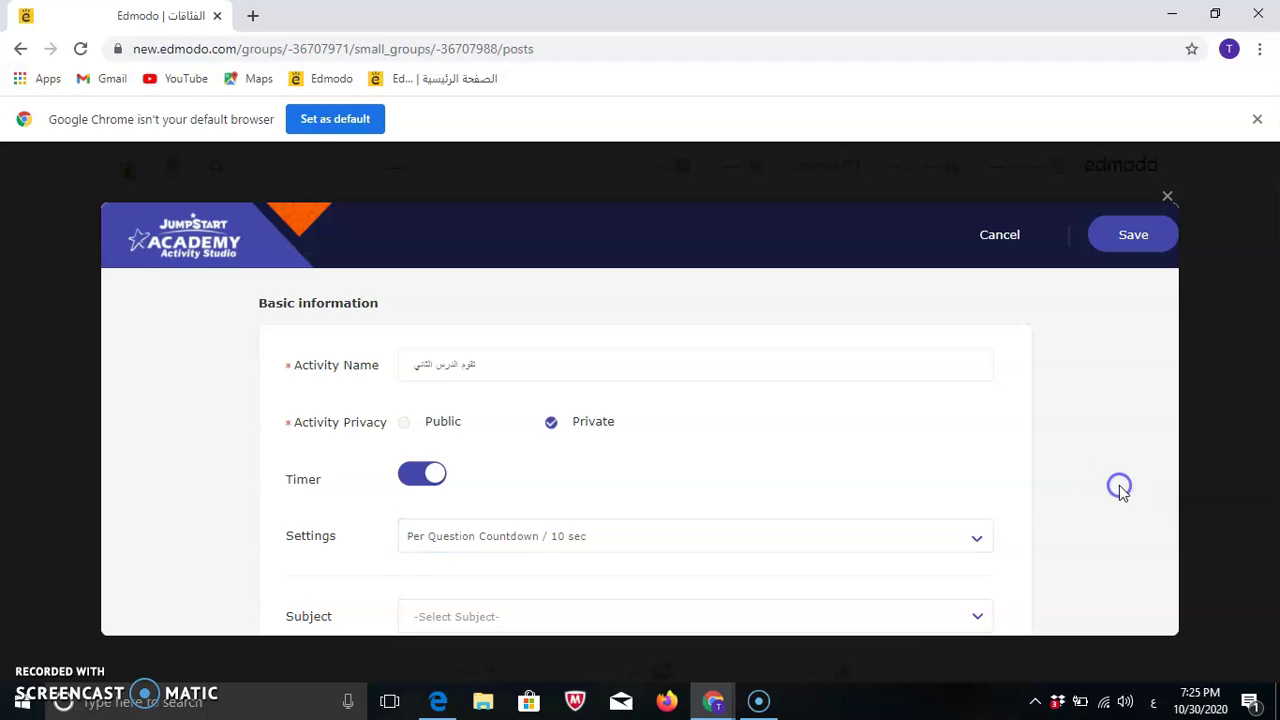
{"action": "scroll", "coordinate": [1122, 492], "scroll_direction": "down", "scroll_amount": 1}
{"action": "scroll", "coordinate": [1119, 486], "scroll_direction": "down", "scroll_amount": 1}
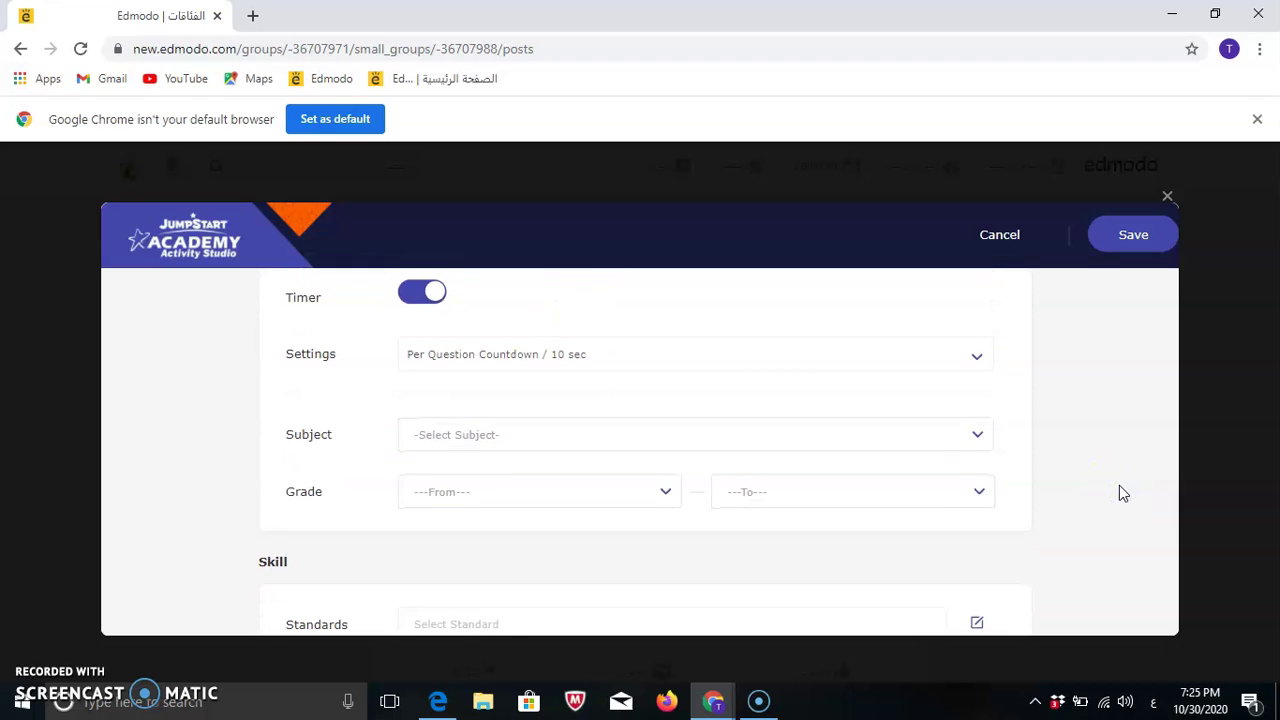
{"action": "left_click", "coordinate": [973, 435]}
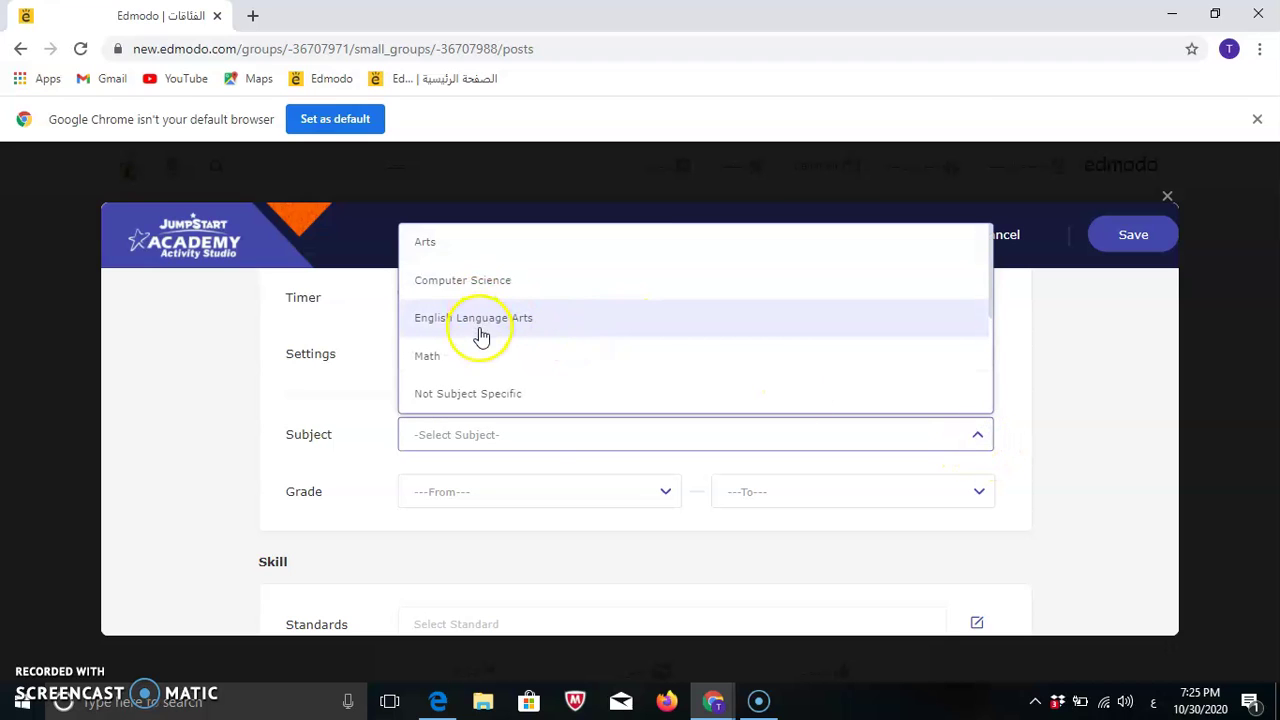
{"action": "left_click", "coordinate": [526, 394]}
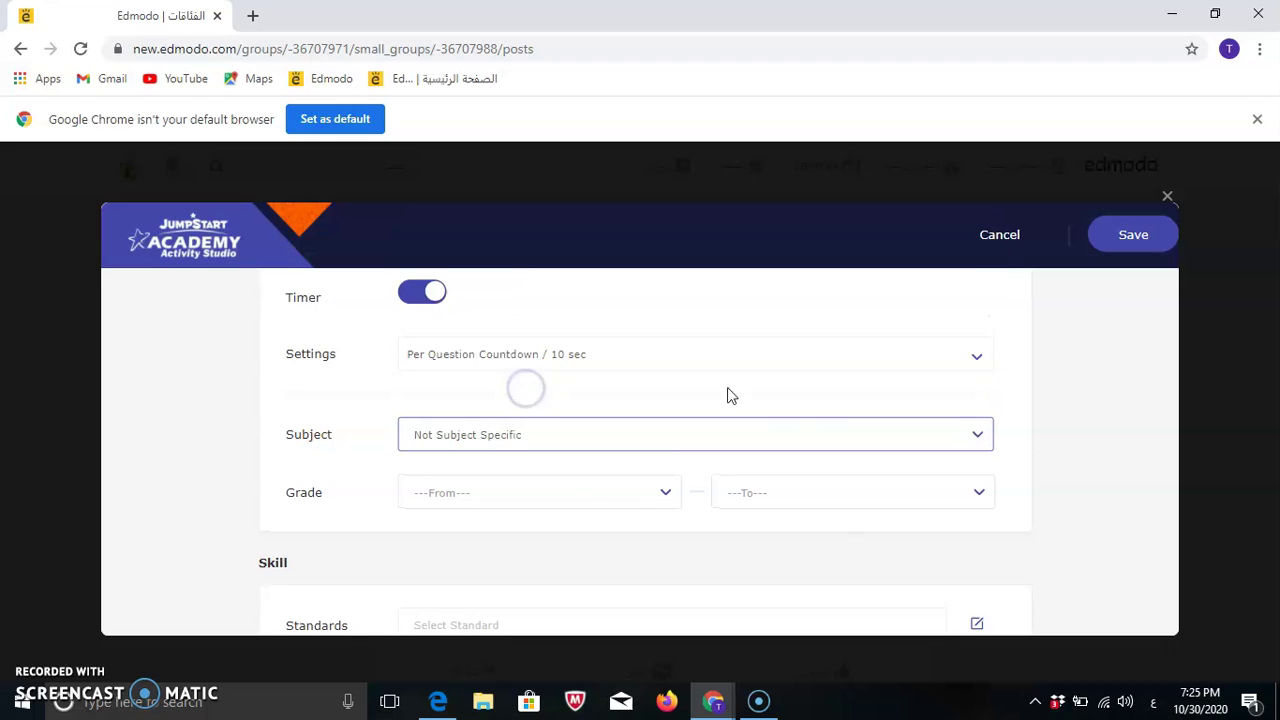
Set the activity's grade range from 6th to 5th.
{"action": "left_click", "coordinate": [667, 496]}
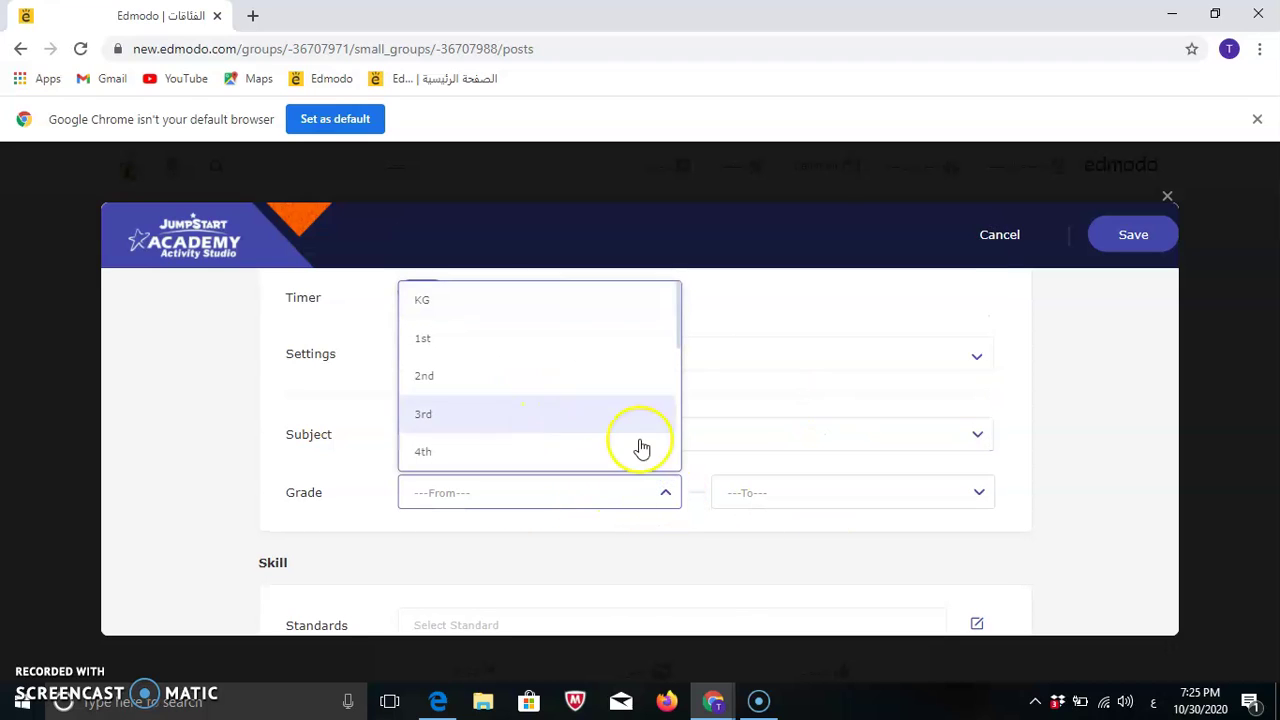
{"action": "scroll", "coordinate": [620, 415], "scroll_direction": "down", "scroll_amount": 2}
{"action": "left_click", "coordinate": [517, 366]}
{"action": "left_click", "coordinate": [983, 494]}
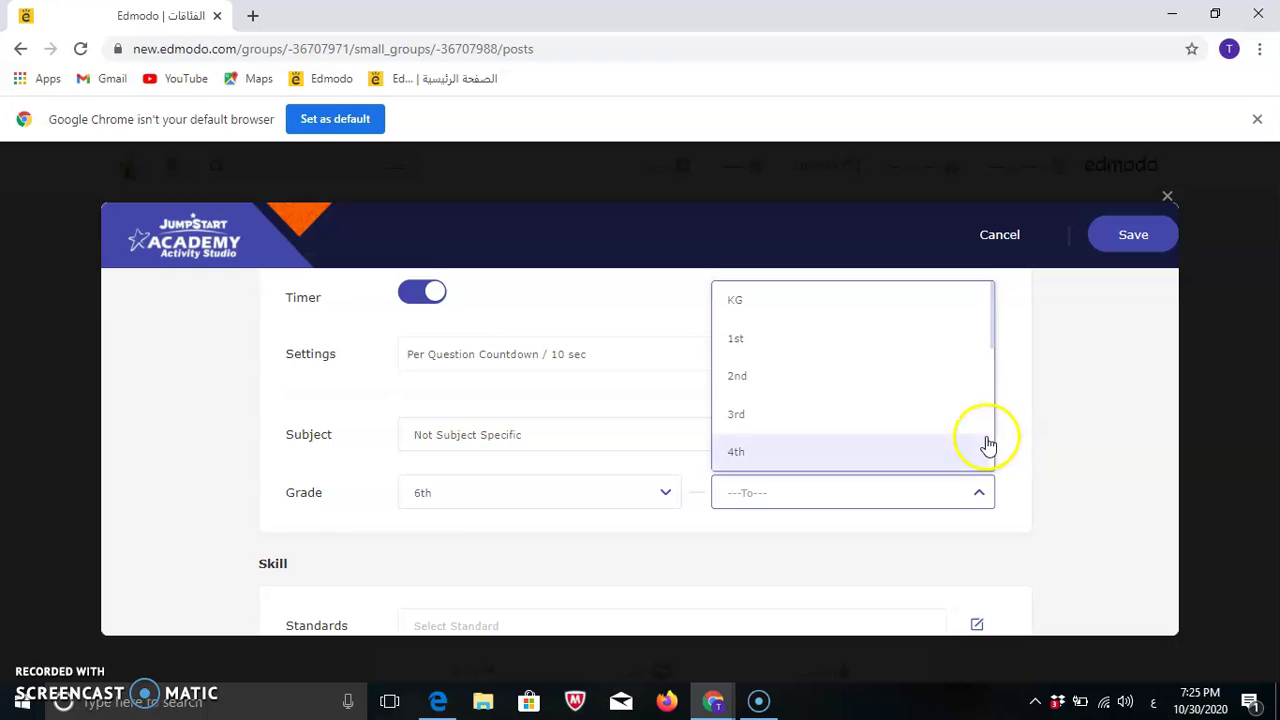
{"action": "scroll", "coordinate": [995, 447], "scroll_direction": "down", "scroll_amount": 2}
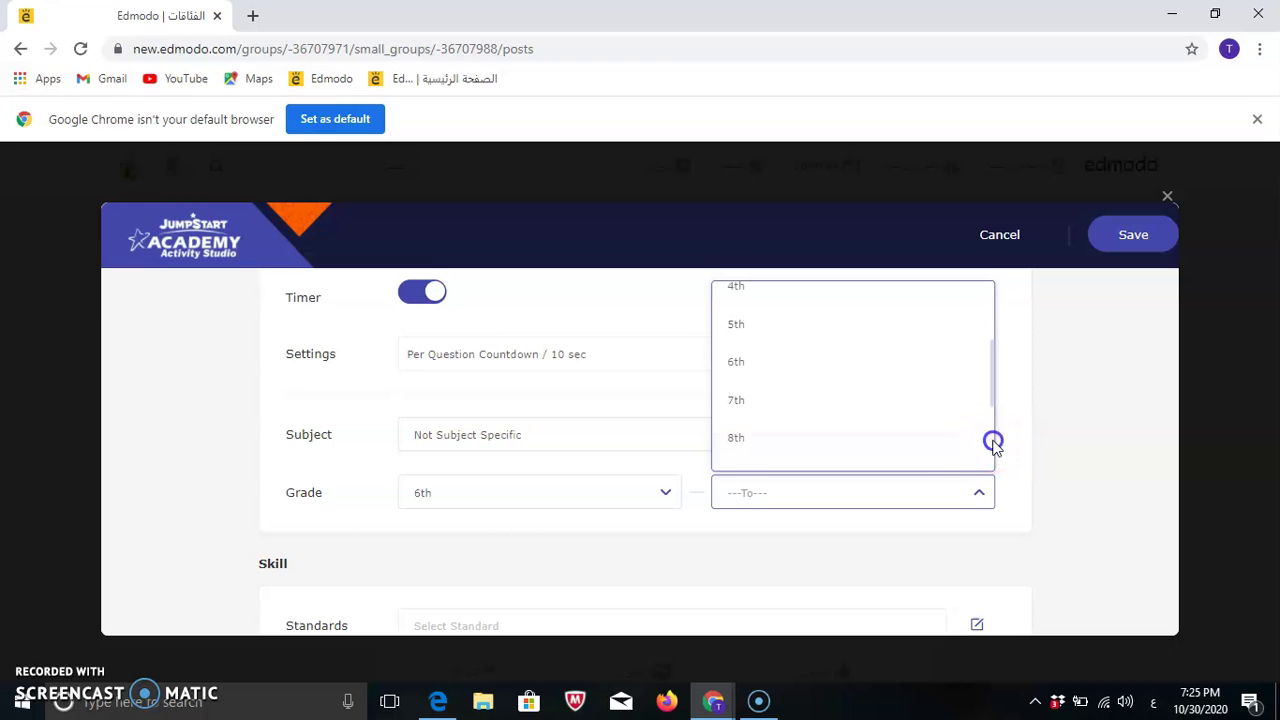
{"action": "left_click", "coordinate": [768, 330]}
Examine the activity's additional details, including the available languages and the picture files for its title image.
{"action": "scroll", "coordinate": [1100, 472], "scroll_direction": "down", "scroll_amount": 1}
{"action": "scroll", "coordinate": [1100, 472], "scroll_direction": "down", "scroll_amount": 3}
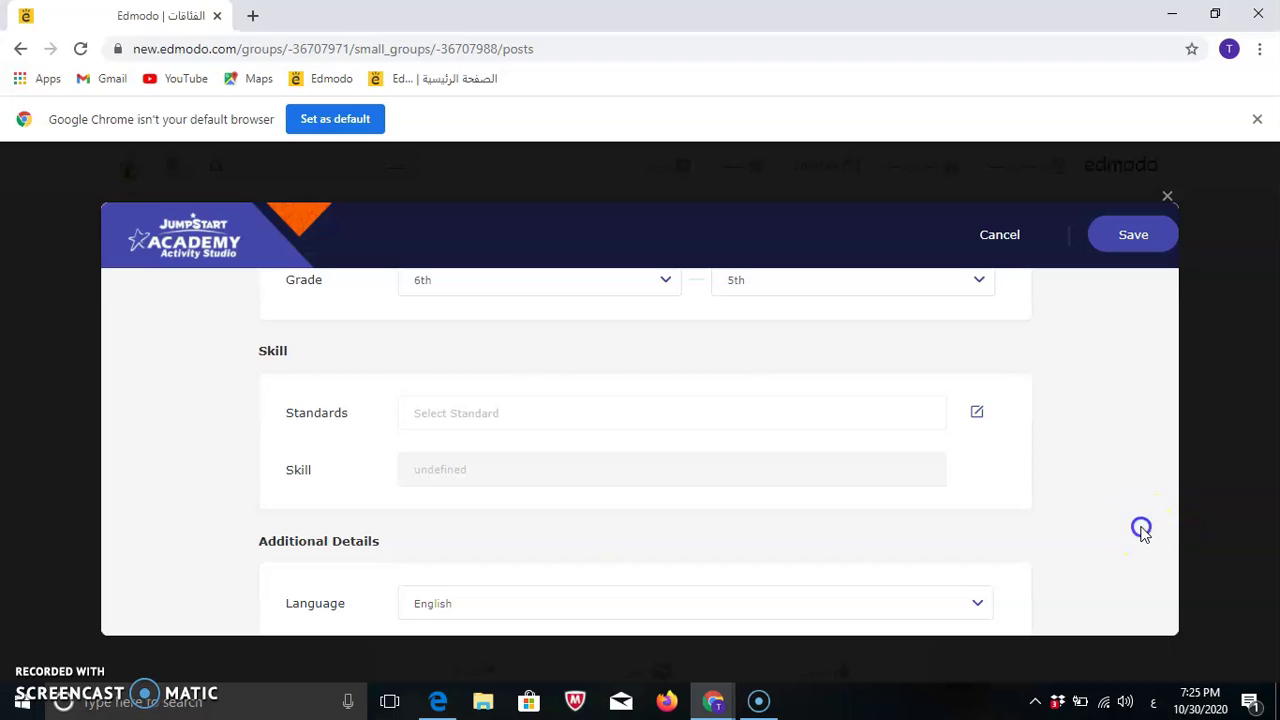
{"action": "scroll", "coordinate": [1140, 533], "scroll_direction": "down", "scroll_amount": 3}
{"action": "scroll", "coordinate": [1145, 535], "scroll_direction": "down", "scroll_amount": 1}
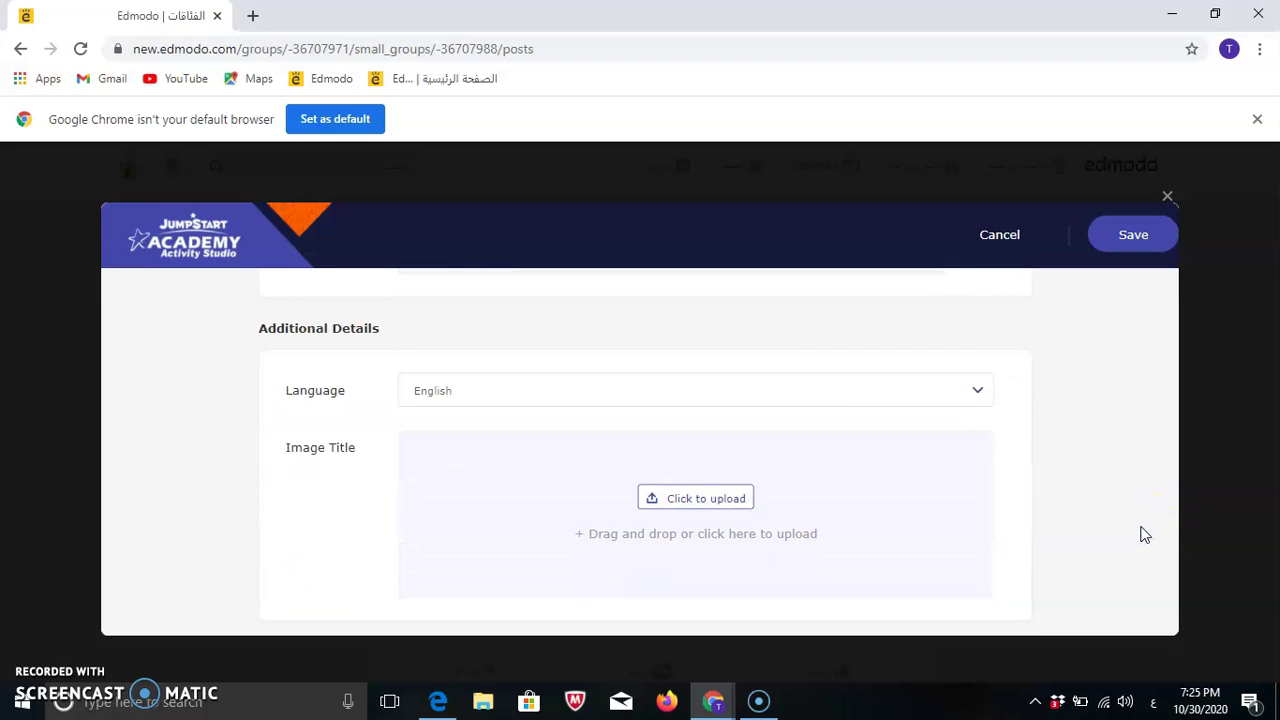
{"action": "left_click", "coordinate": [981, 391]}
{"action": "left_click", "coordinate": [931, 531]}
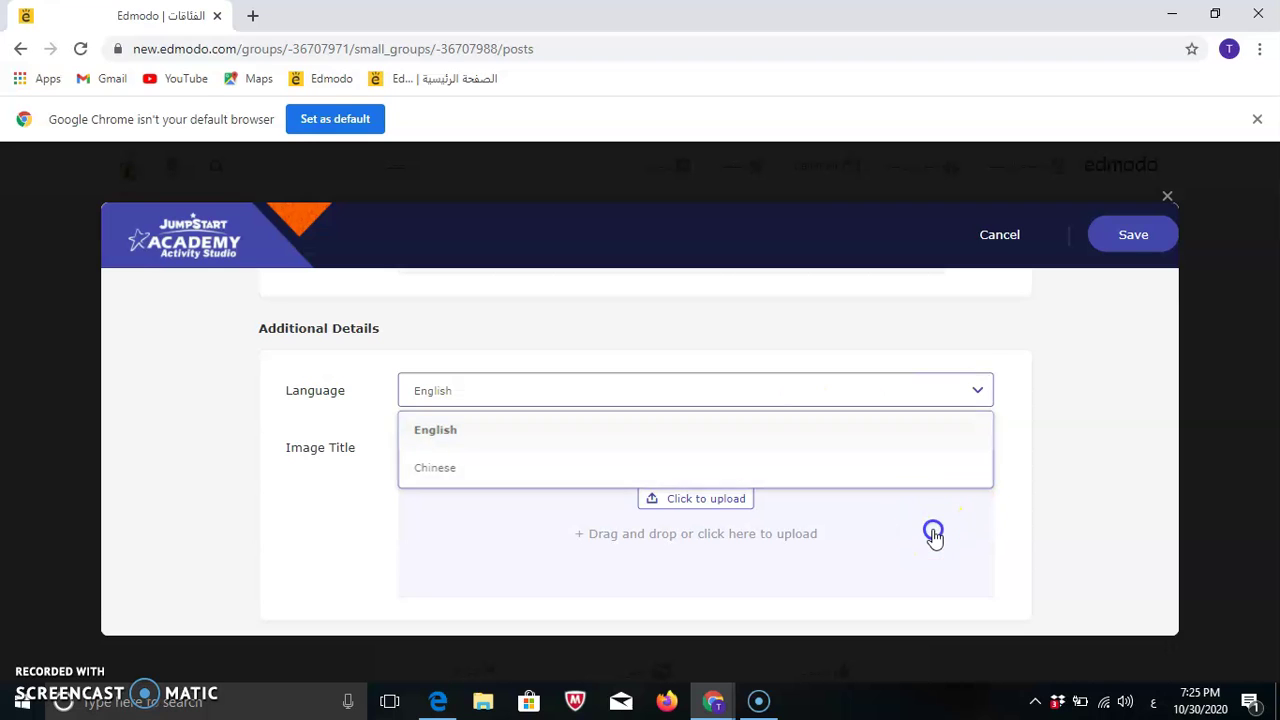
{"action": "left_click", "coordinate": [580, 595]}
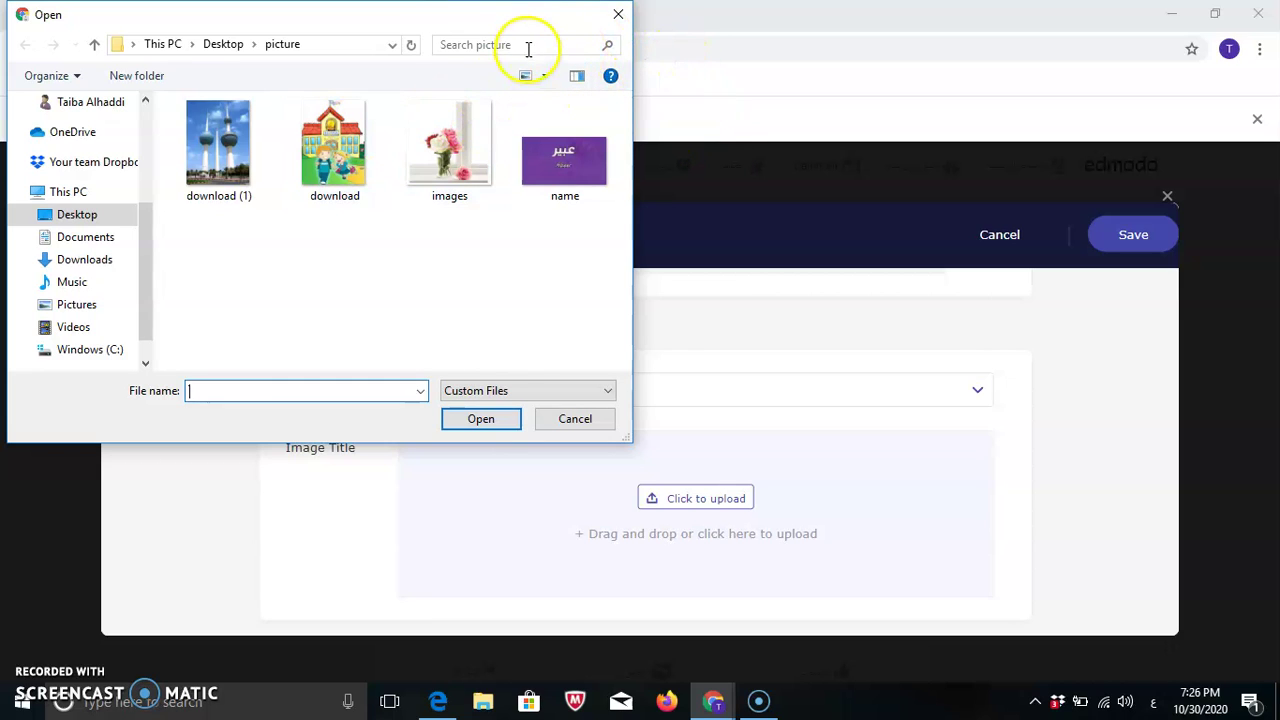
{"action": "left_click", "coordinate": [616, 16]}
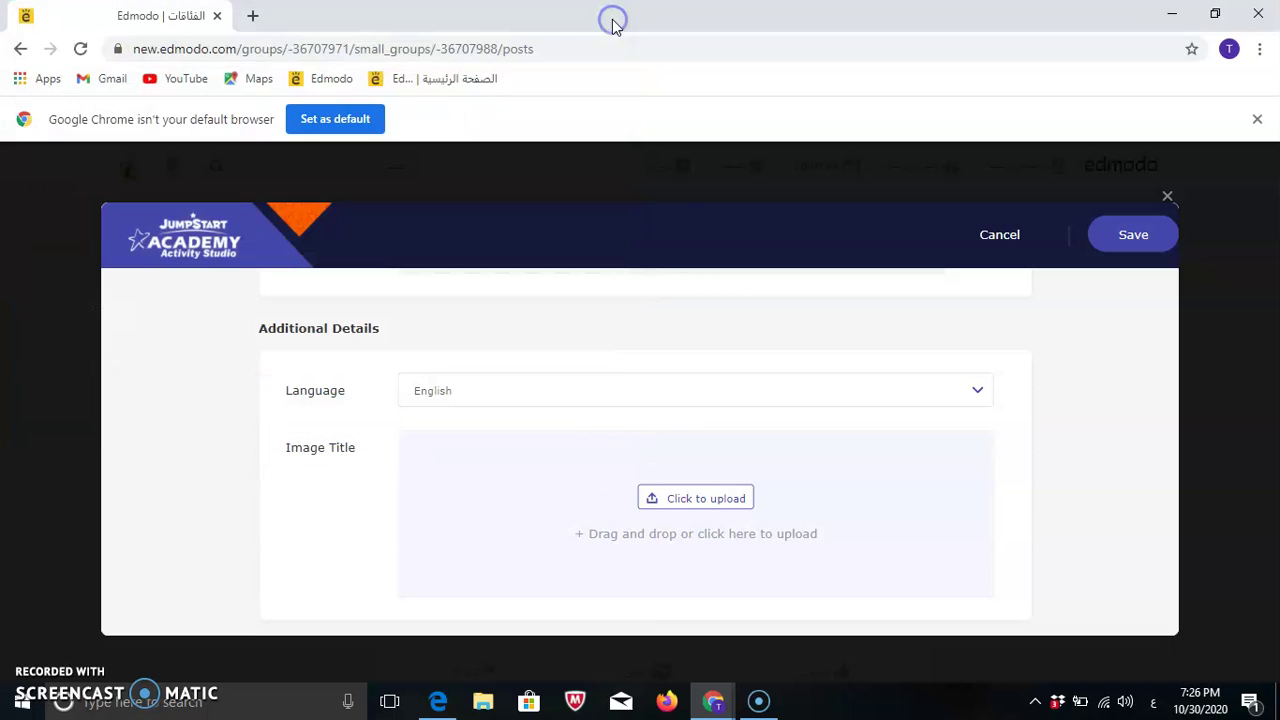
Save the new activity and share it under its current name with the preset deadline.
{"action": "left_click", "coordinate": [1127, 240]}
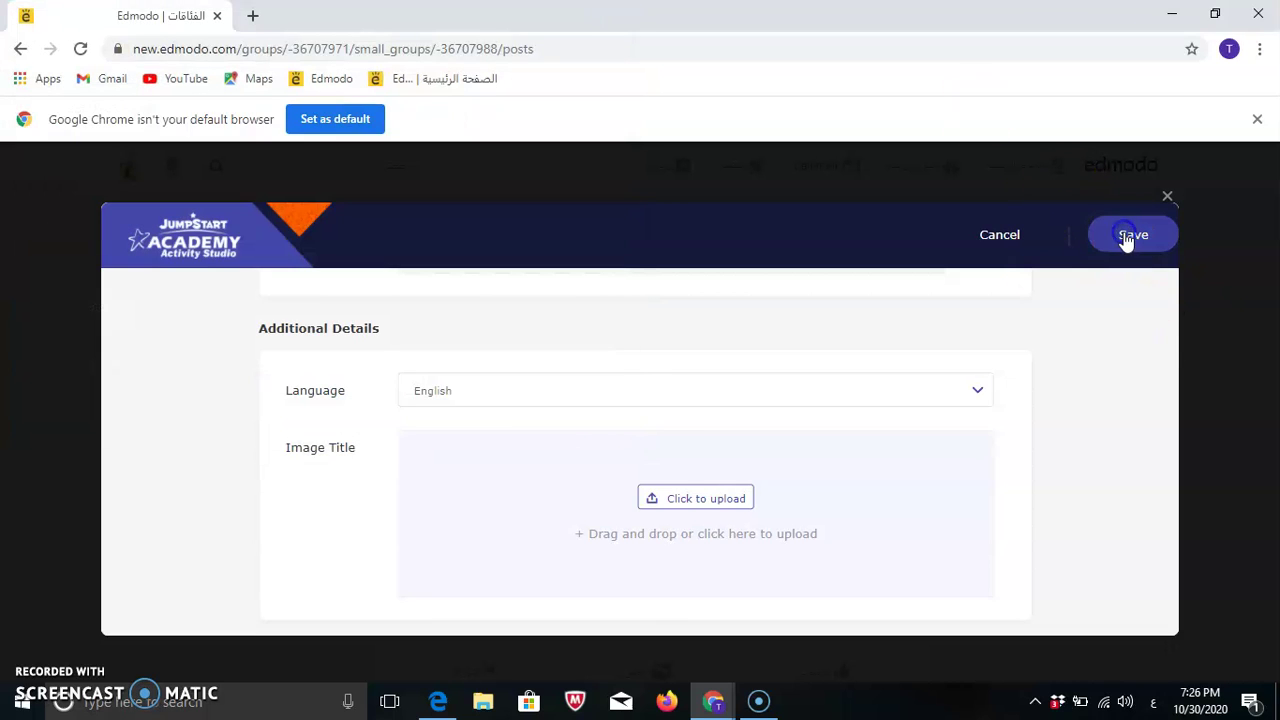
{"action": "left_click", "coordinate": [1157, 244]}
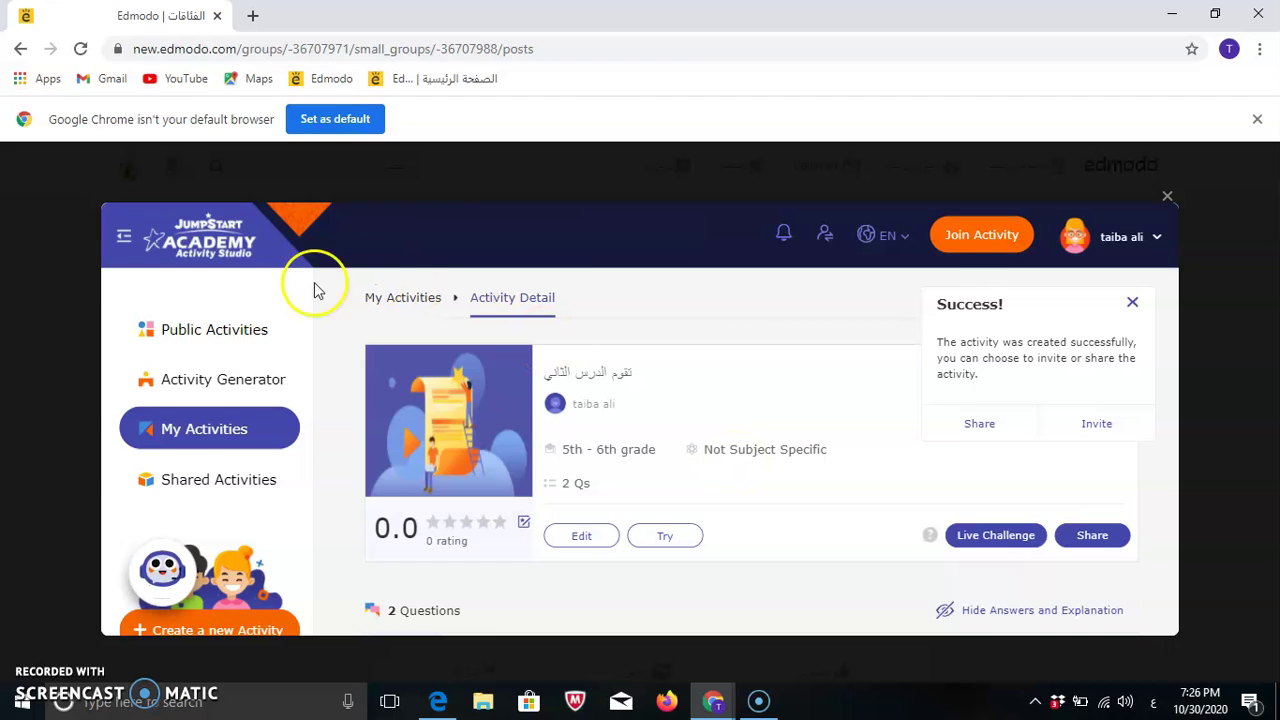
{"action": "left_click", "coordinate": [195, 438]}
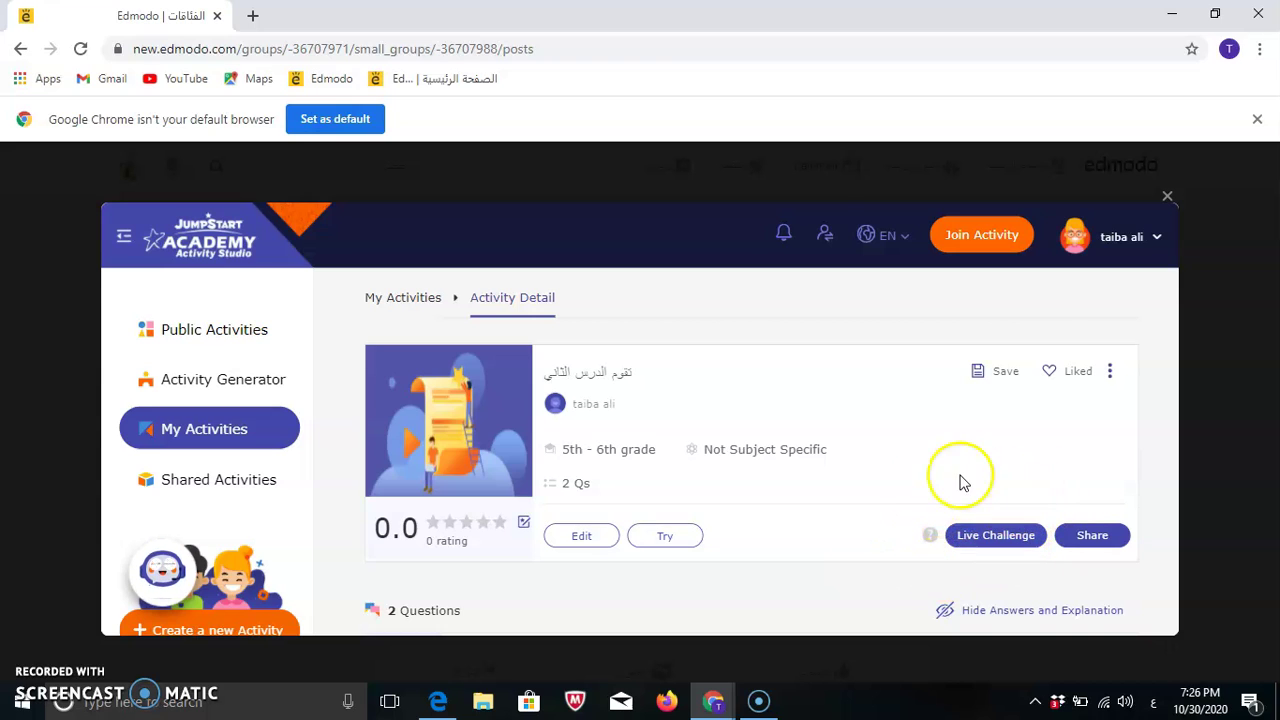
{"action": "left_click", "coordinate": [1093, 537]}
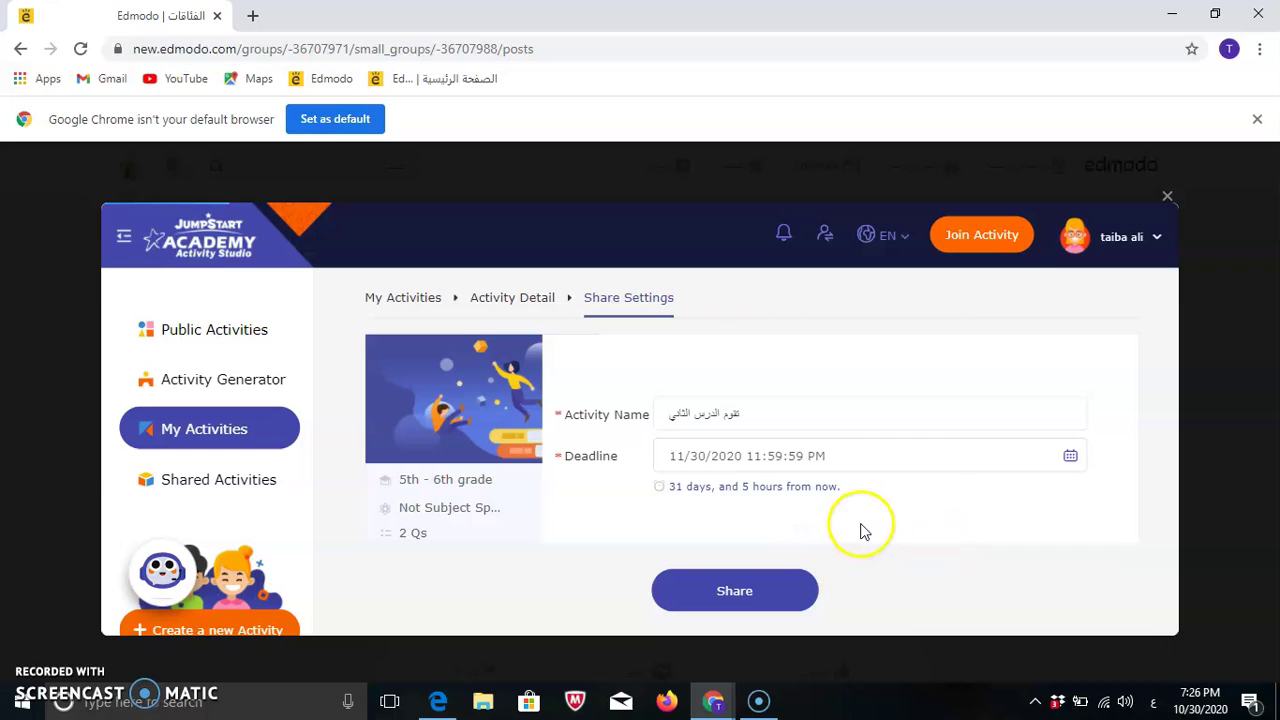
{"action": "left_click", "coordinate": [719, 590]}
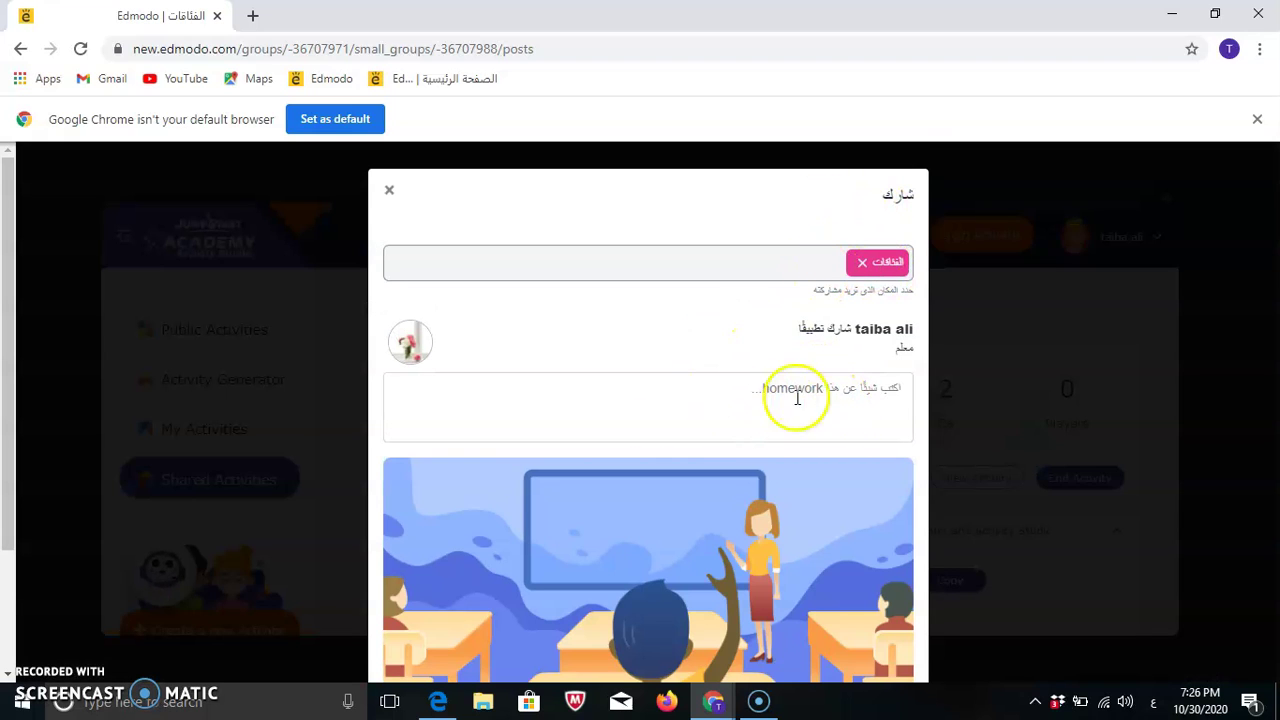
Add the note "السؤال له درجه" to the activity post and share it with the preselected group.
{"action": "left_click", "coordinate": [742, 386]}
{"action": "left_click", "coordinate": [885, 389]}
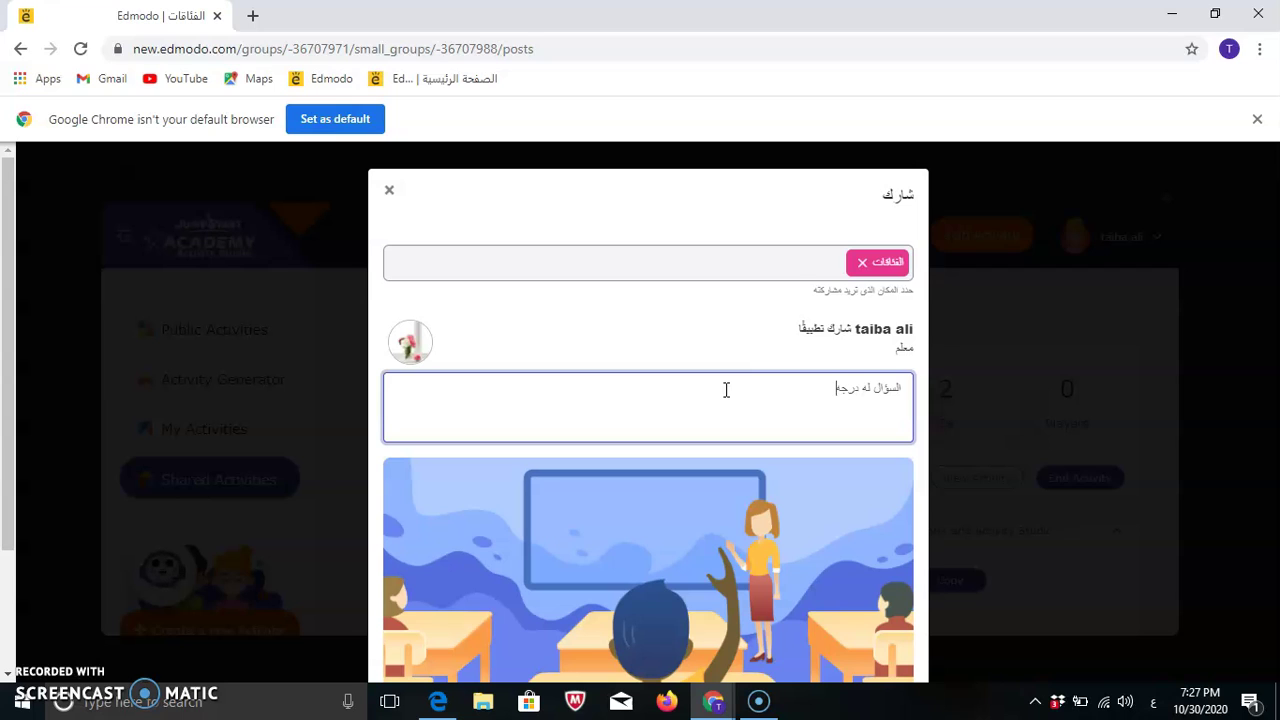
{"action": "left_click", "coordinate": [781, 389]}
{"action": "left_click", "coordinate": [1094, 429]}
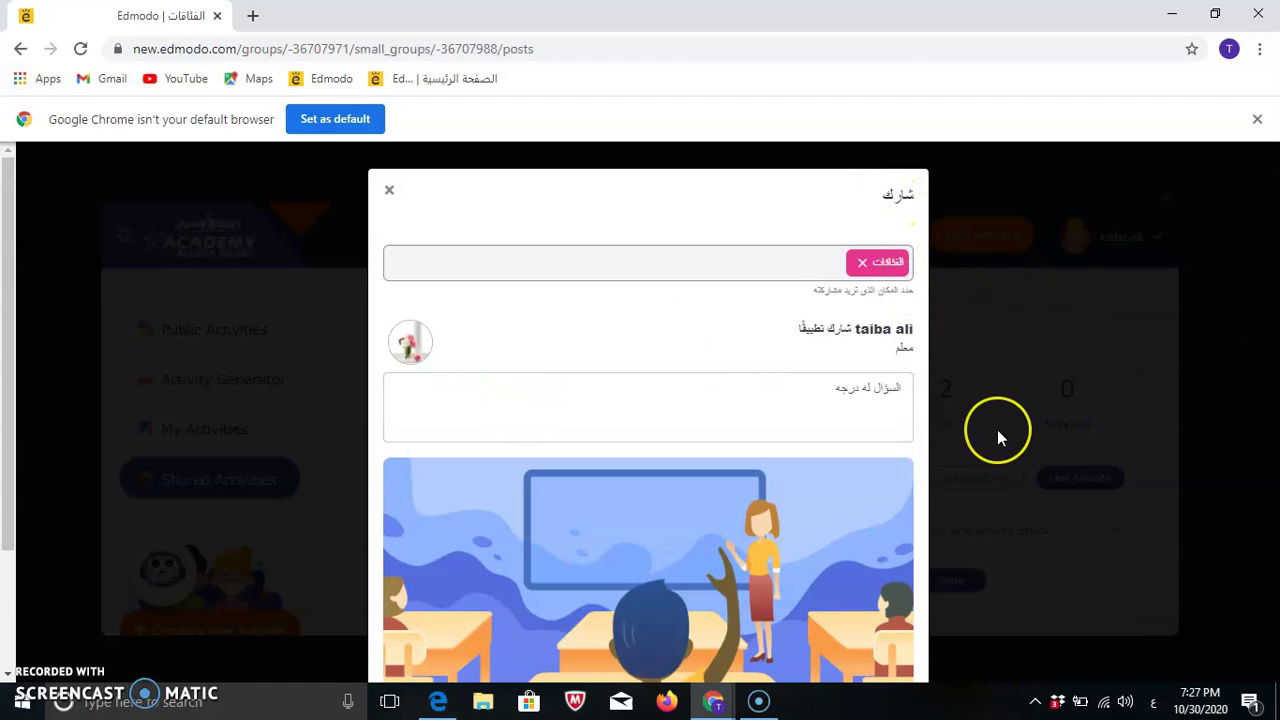
{"action": "scroll", "coordinate": [997, 429], "scroll_direction": "down", "scroll_amount": 3}
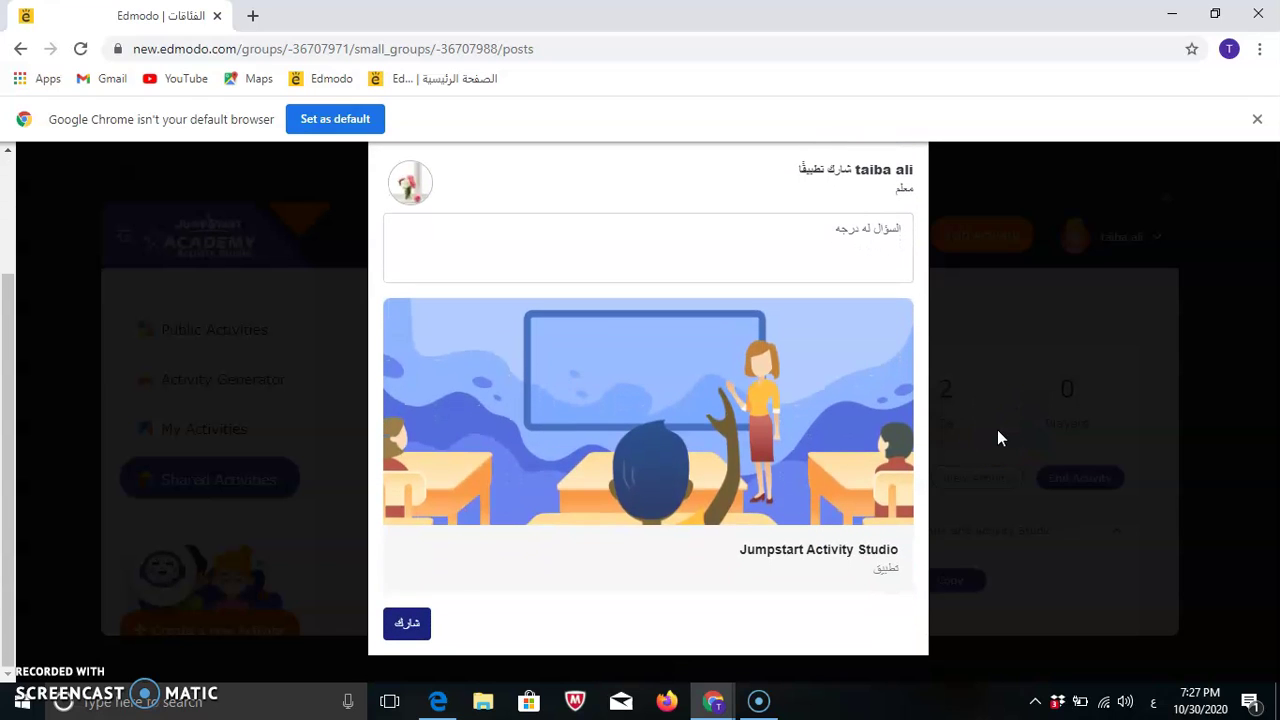
{"action": "left_click", "coordinate": [410, 626]}
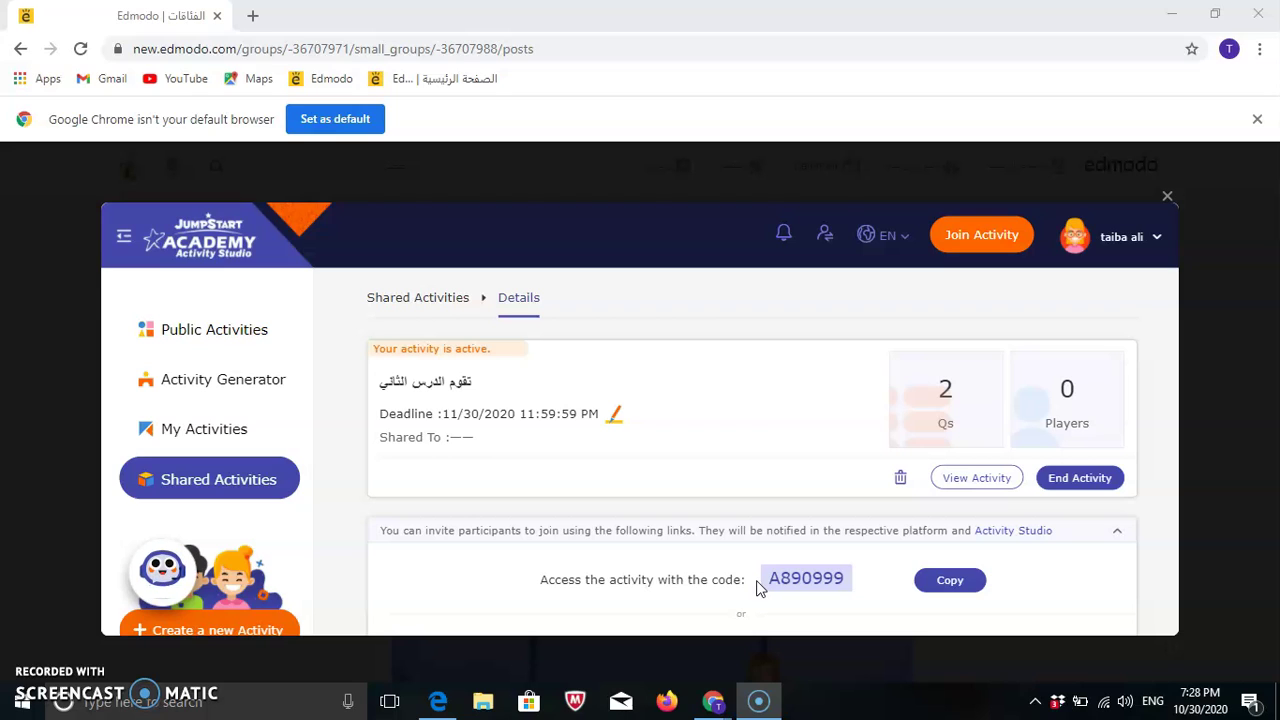
Copy the shared activity's access code and look over the other options for inviting participants.
{"action": "left_click", "coordinate": [926, 580]}
{"action": "left_click", "coordinate": [1237, 466]}
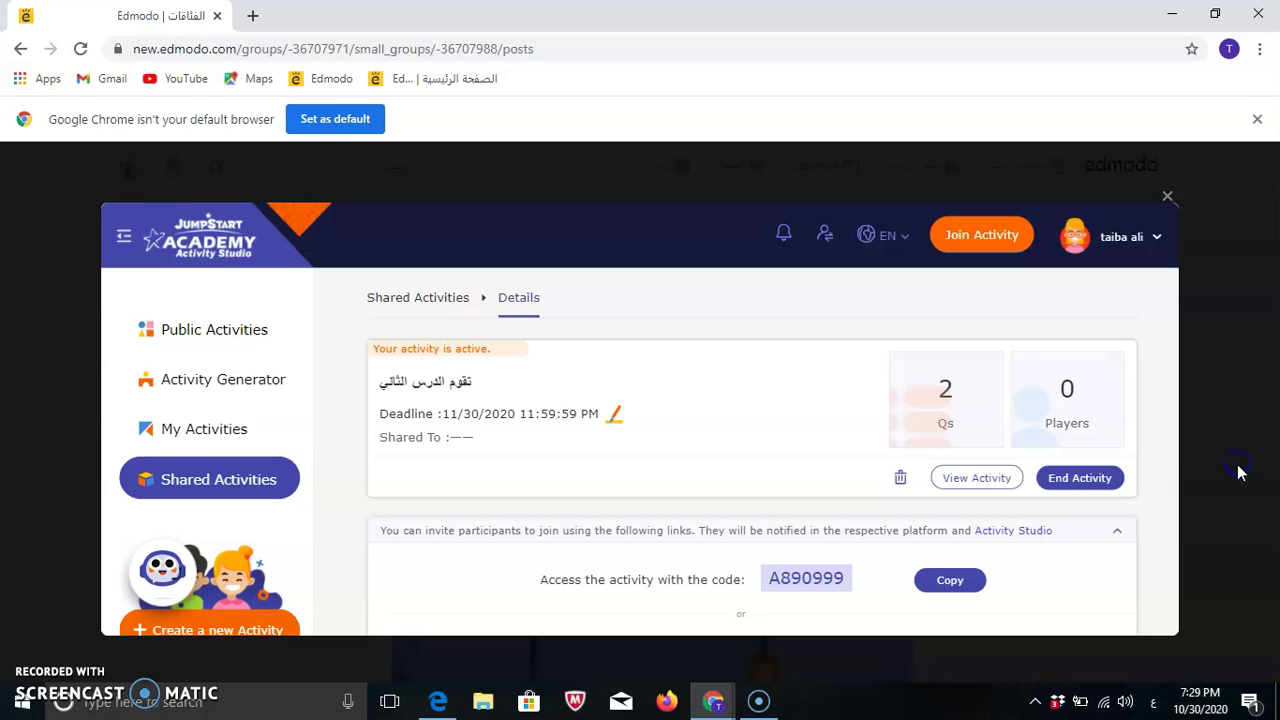
{"action": "left_click", "coordinate": [1168, 569]}
{"action": "scroll", "coordinate": [1168, 569], "scroll_direction": "down", "scroll_amount": 2}
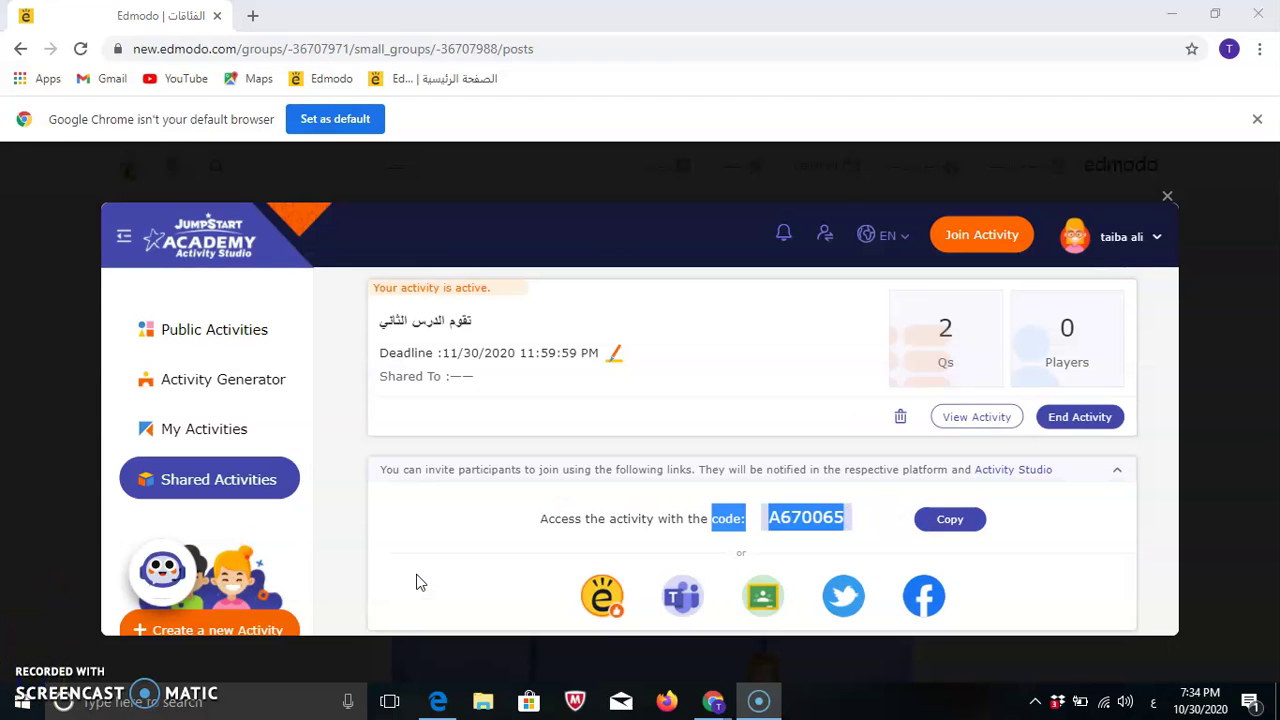
Try the activity, answering False to question 1 and "برقان" to question 2, and review the performance summary and answers.
{"action": "left_click", "coordinate": [995, 425]}
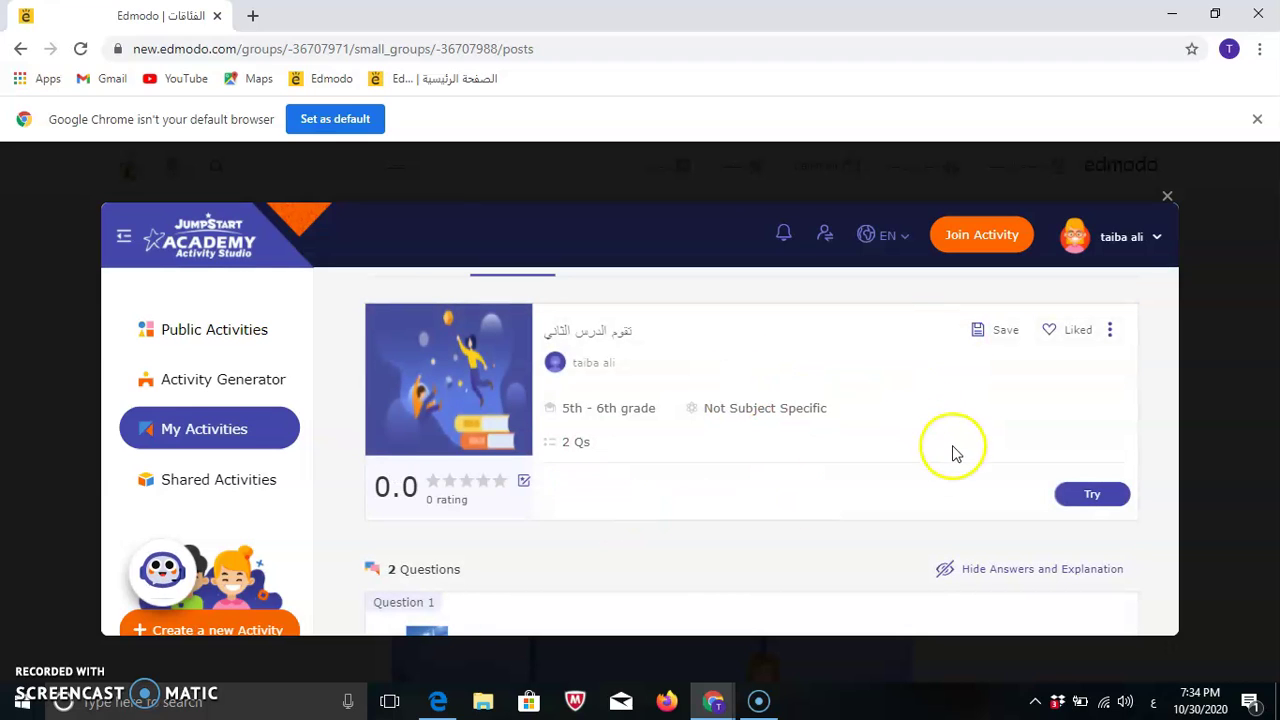
{"action": "left_click", "coordinate": [1093, 495]}
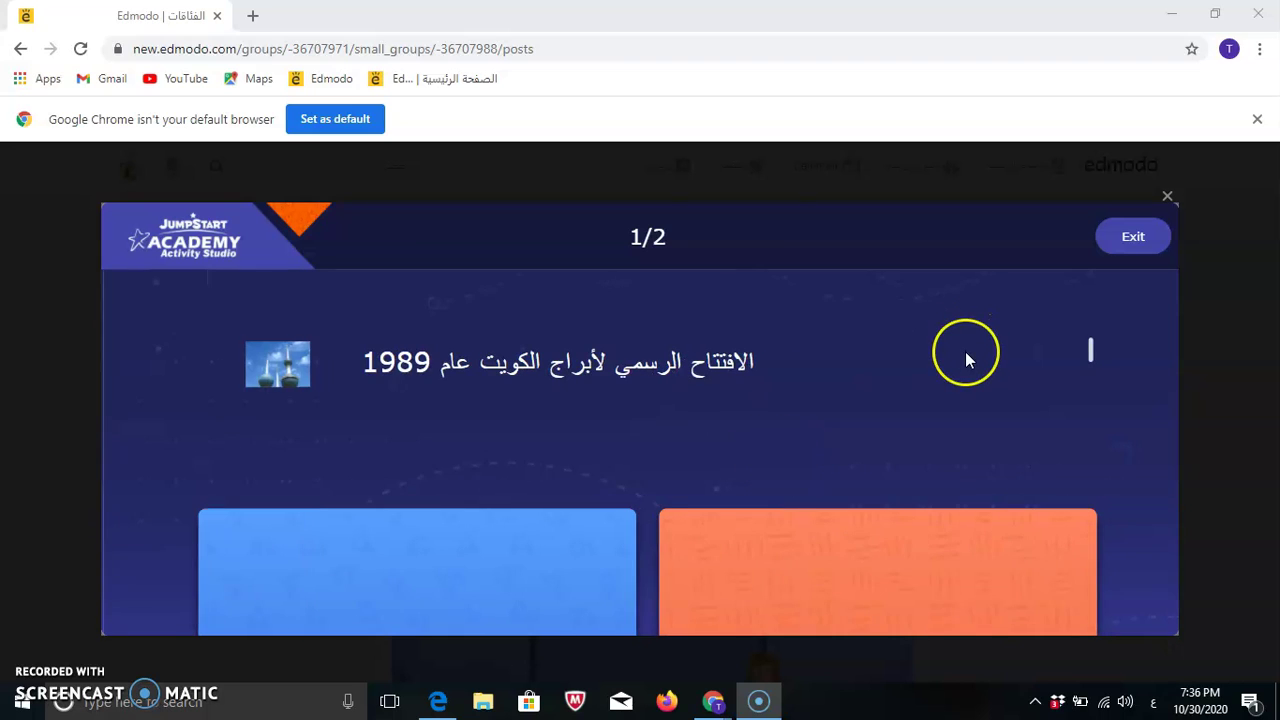
{"action": "left_click", "coordinate": [966, 358]}
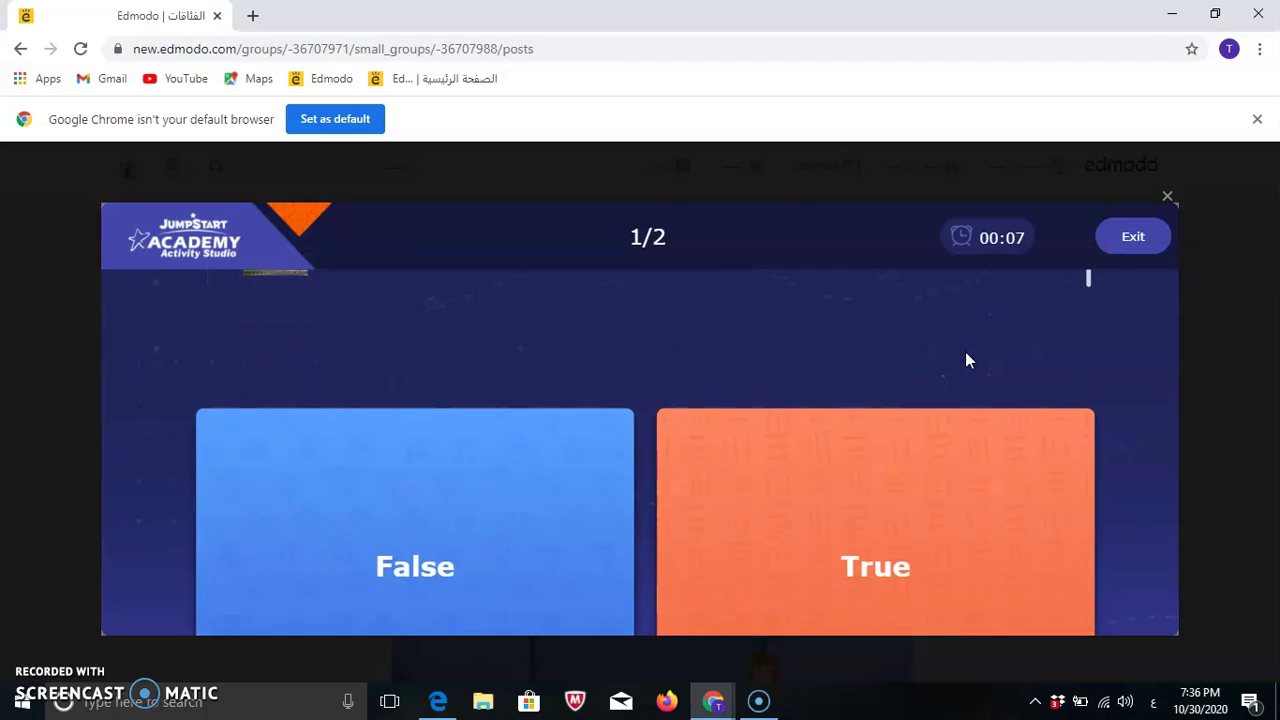
{"action": "left_click", "coordinate": [410, 413]}
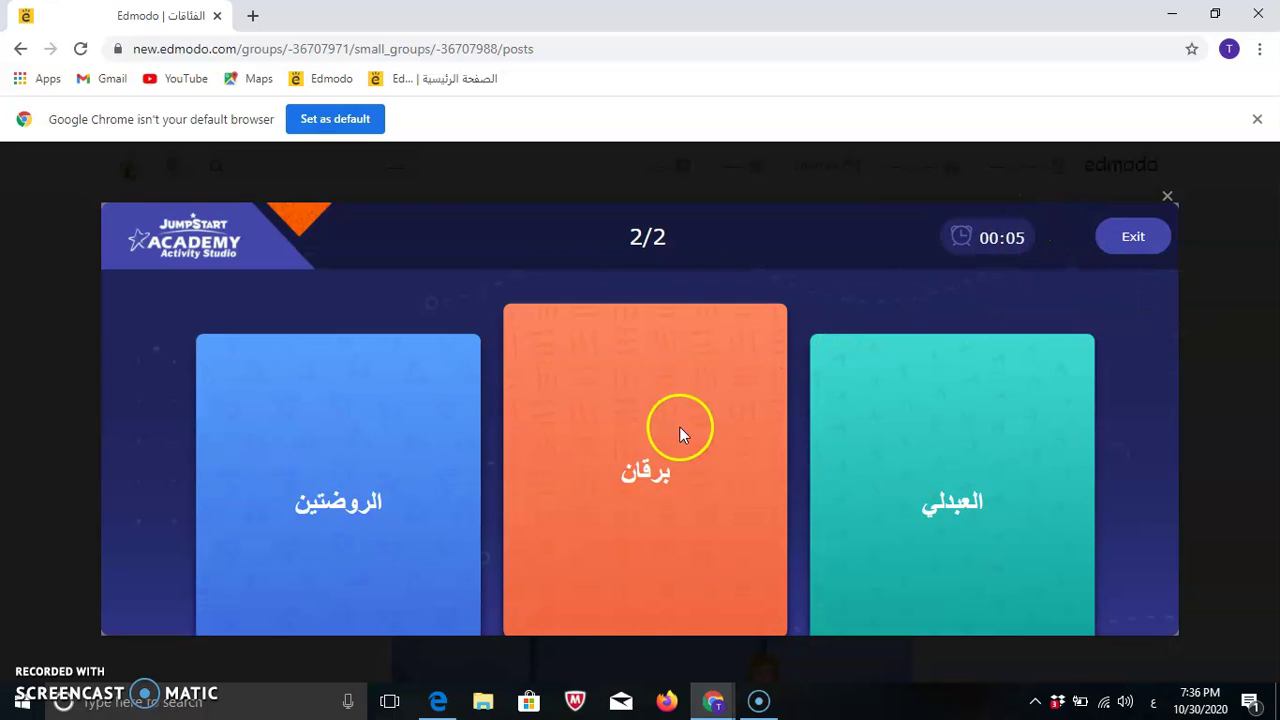
{"action": "left_click", "coordinate": [679, 426]}
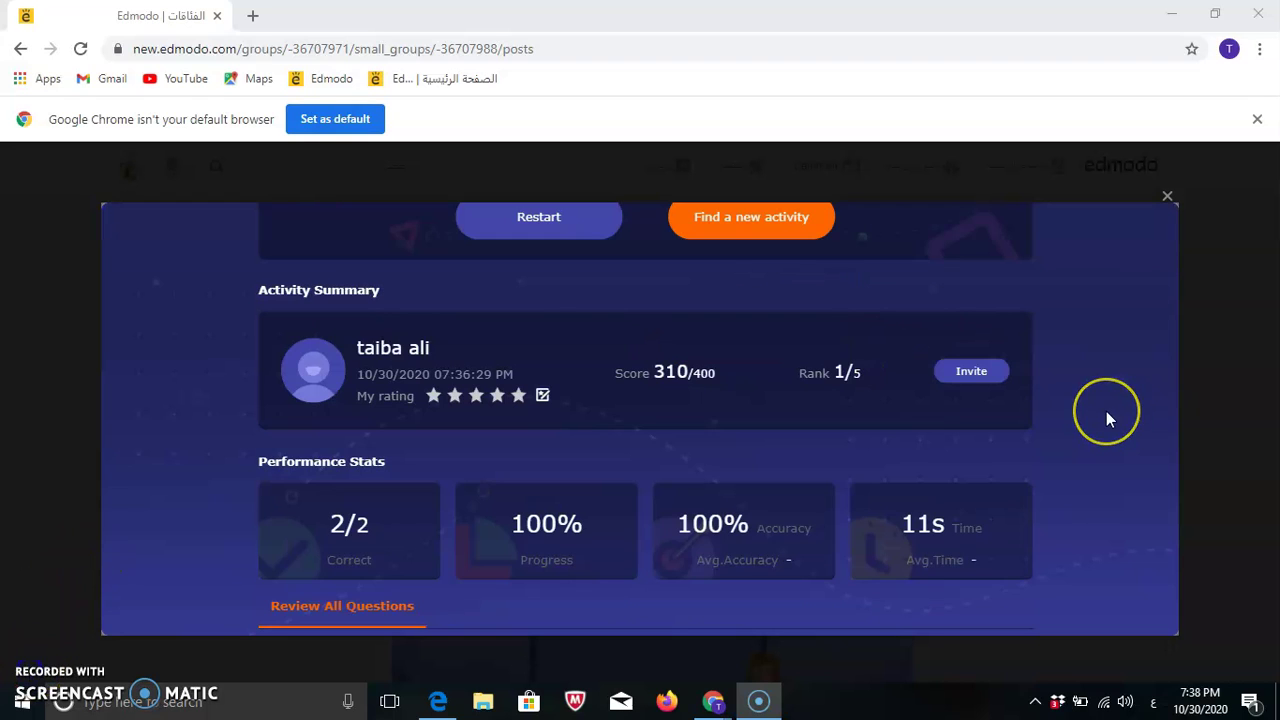
{"action": "scroll", "coordinate": [1107, 412], "scroll_direction": "down", "scroll_amount": 3}
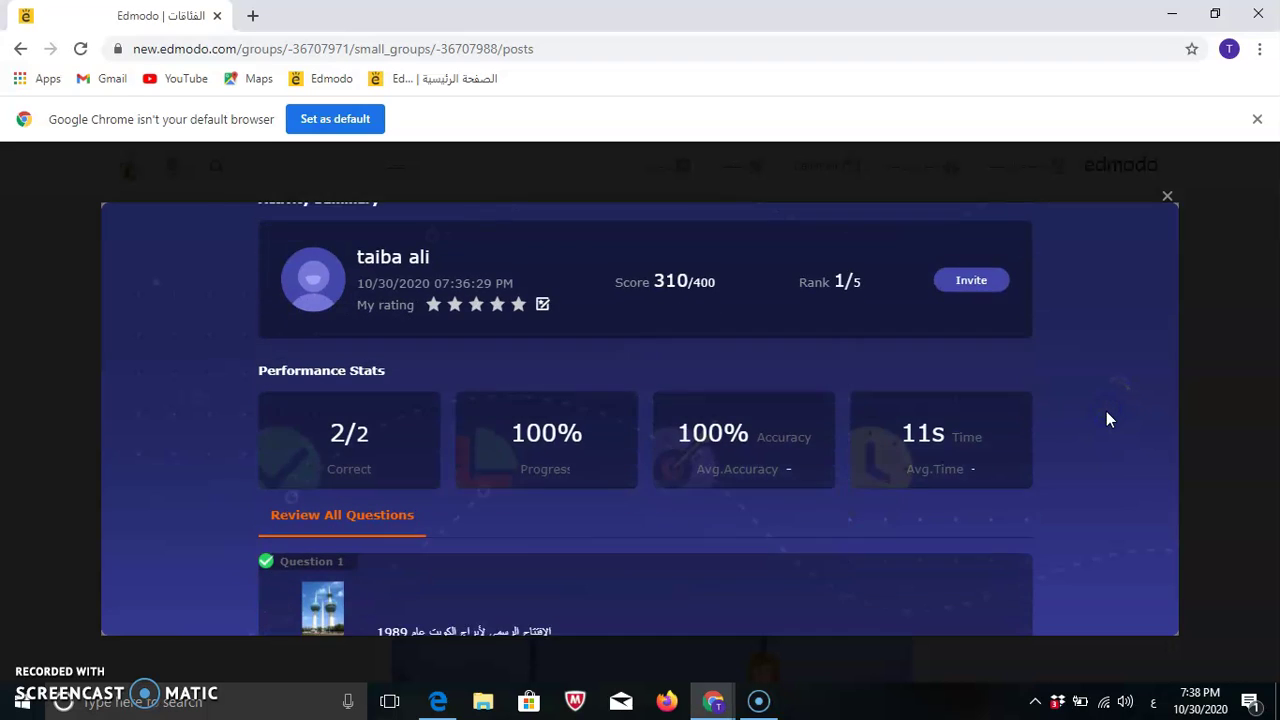
{"action": "scroll", "coordinate": [1107, 412], "scroll_direction": "down", "scroll_amount": 2}
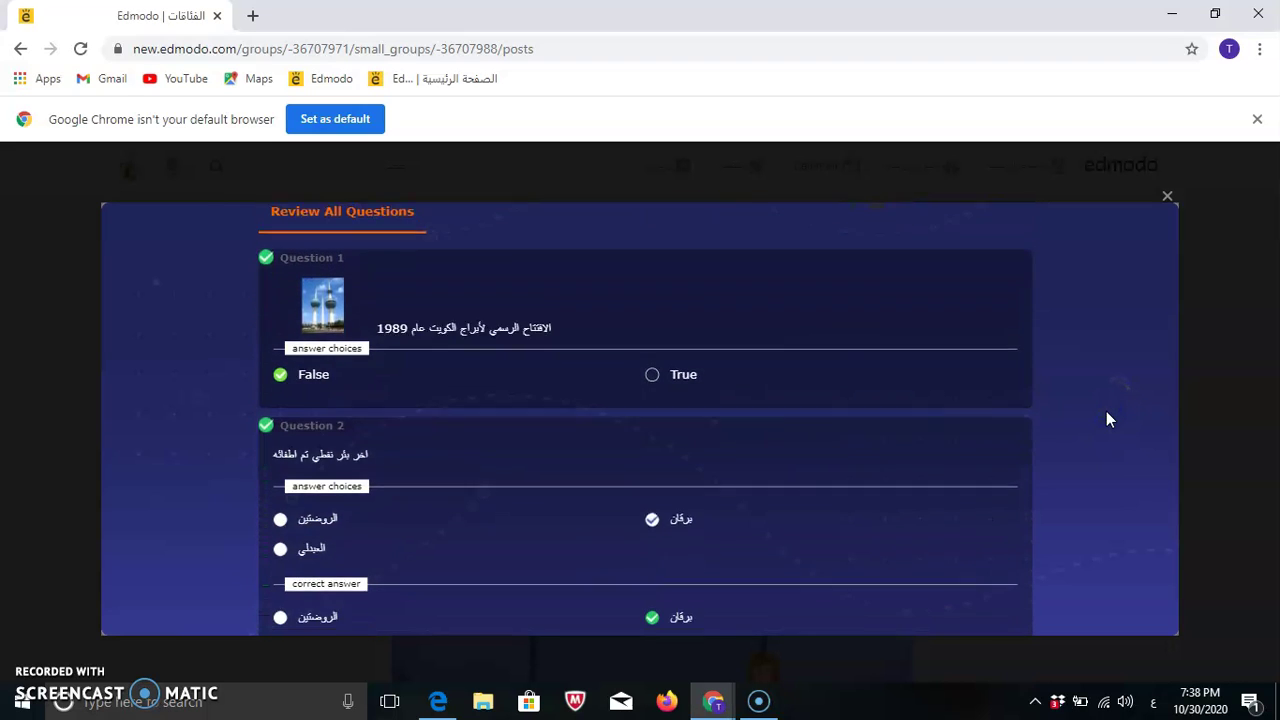